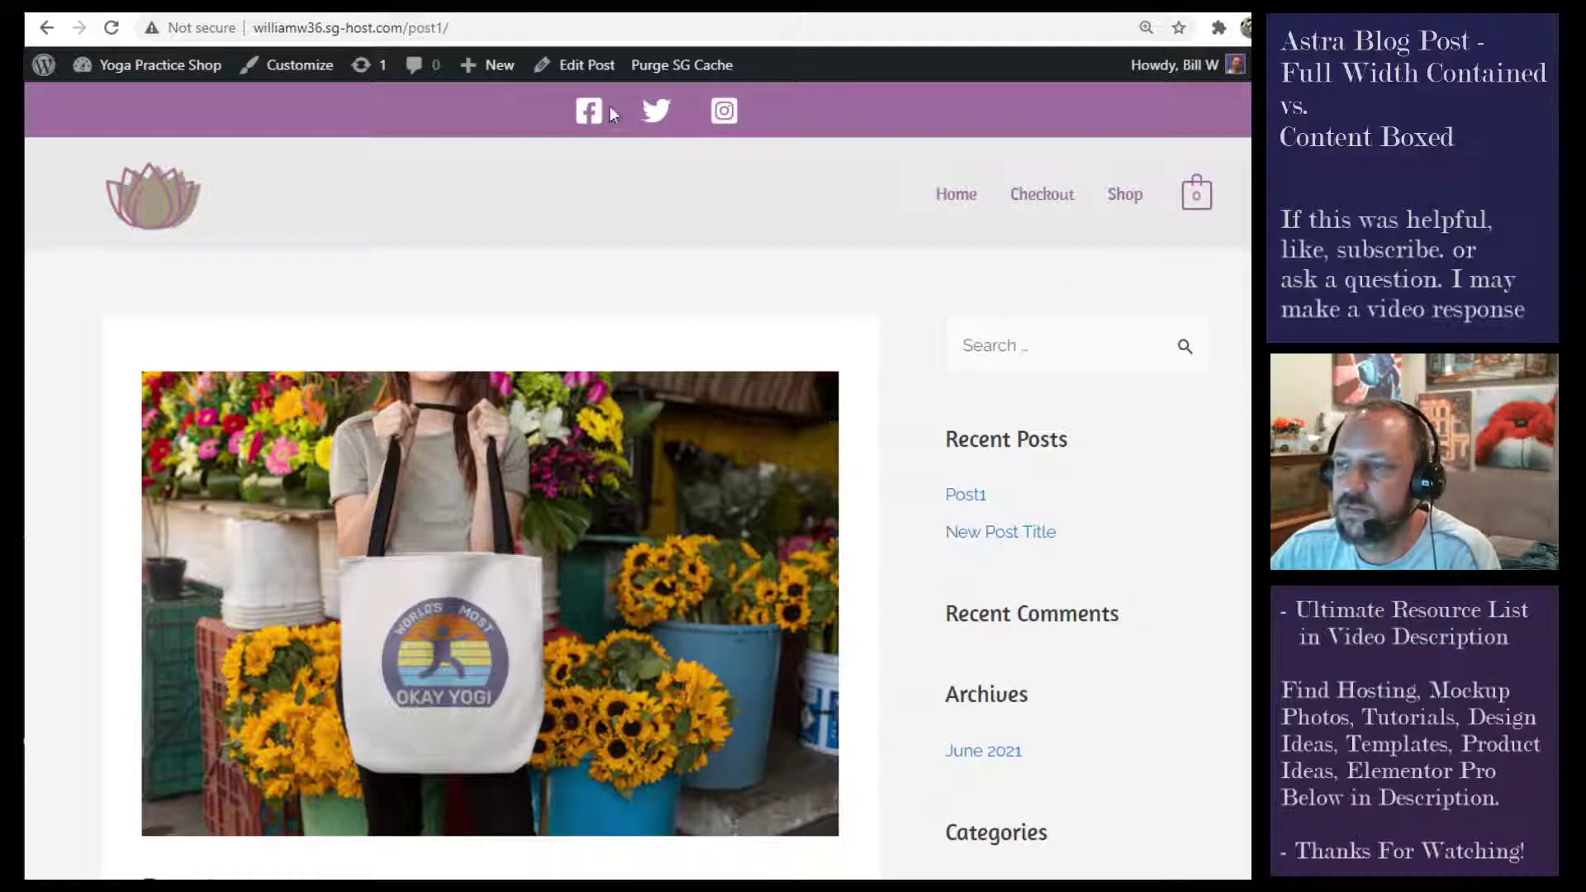
# Step: Give Post1 the Full Width / Contained Astra content layout, update it, and view the live post
pyautogui.click(583, 65)
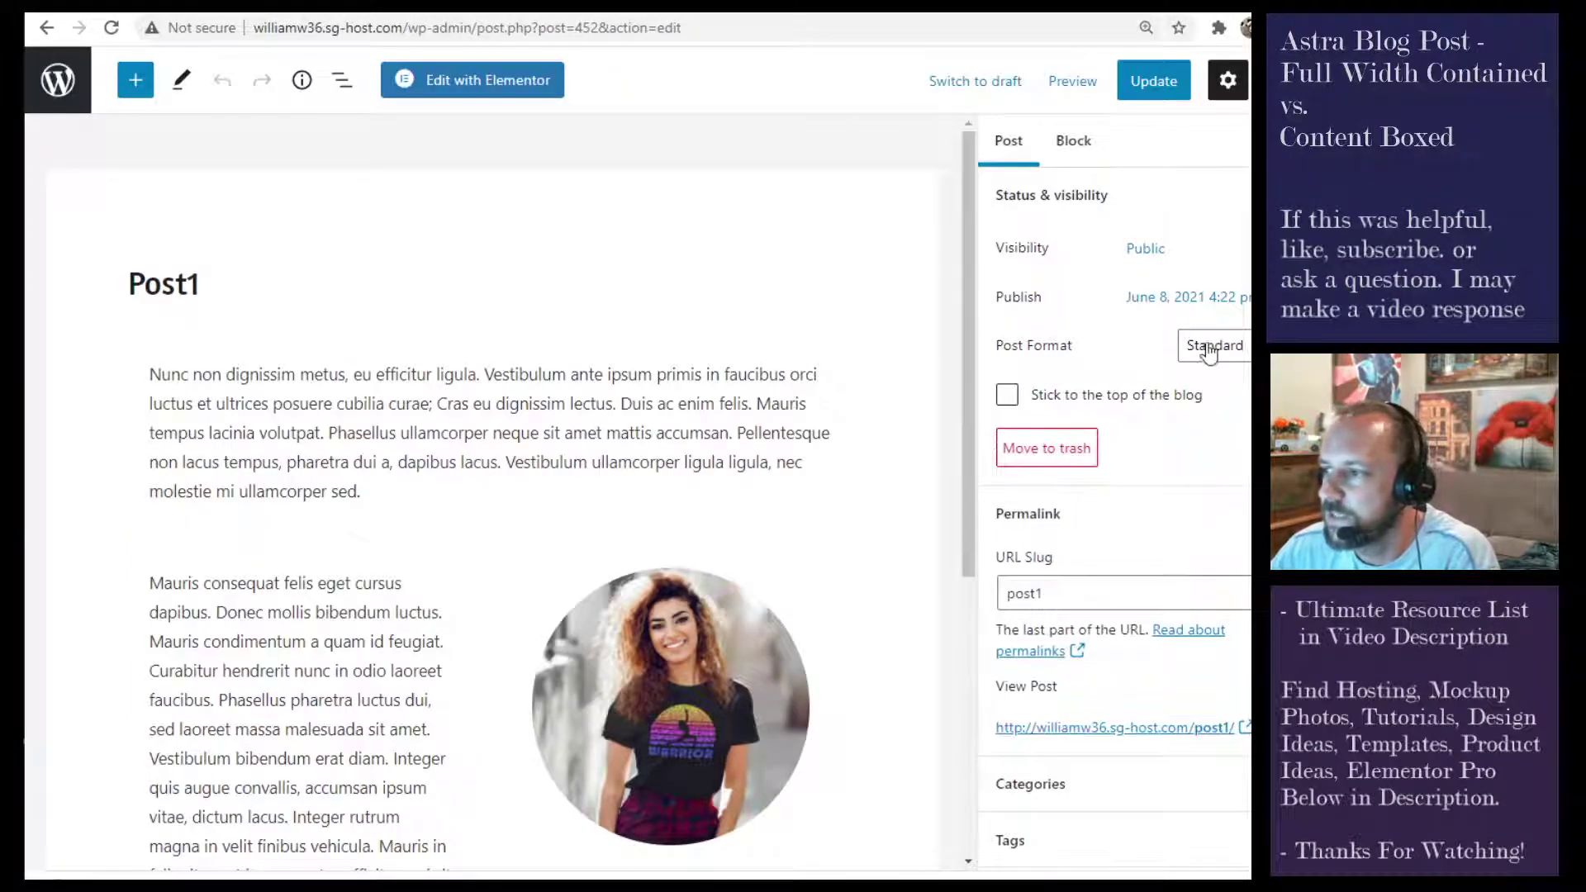
pyautogui.scroll(-12, 1209, 354)
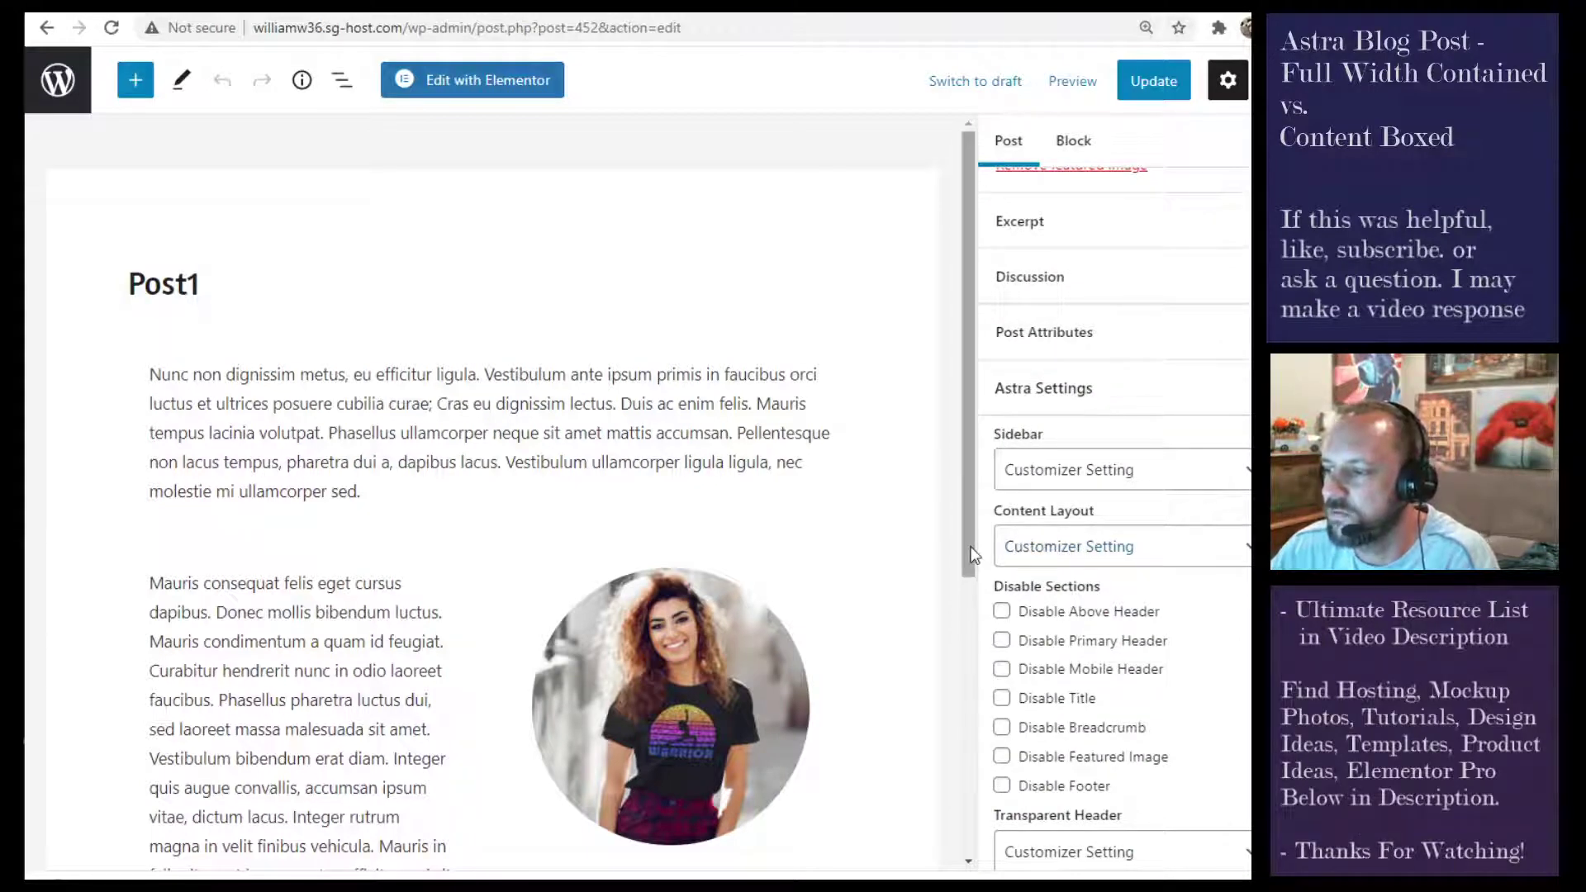
pyautogui.click(1073, 545)
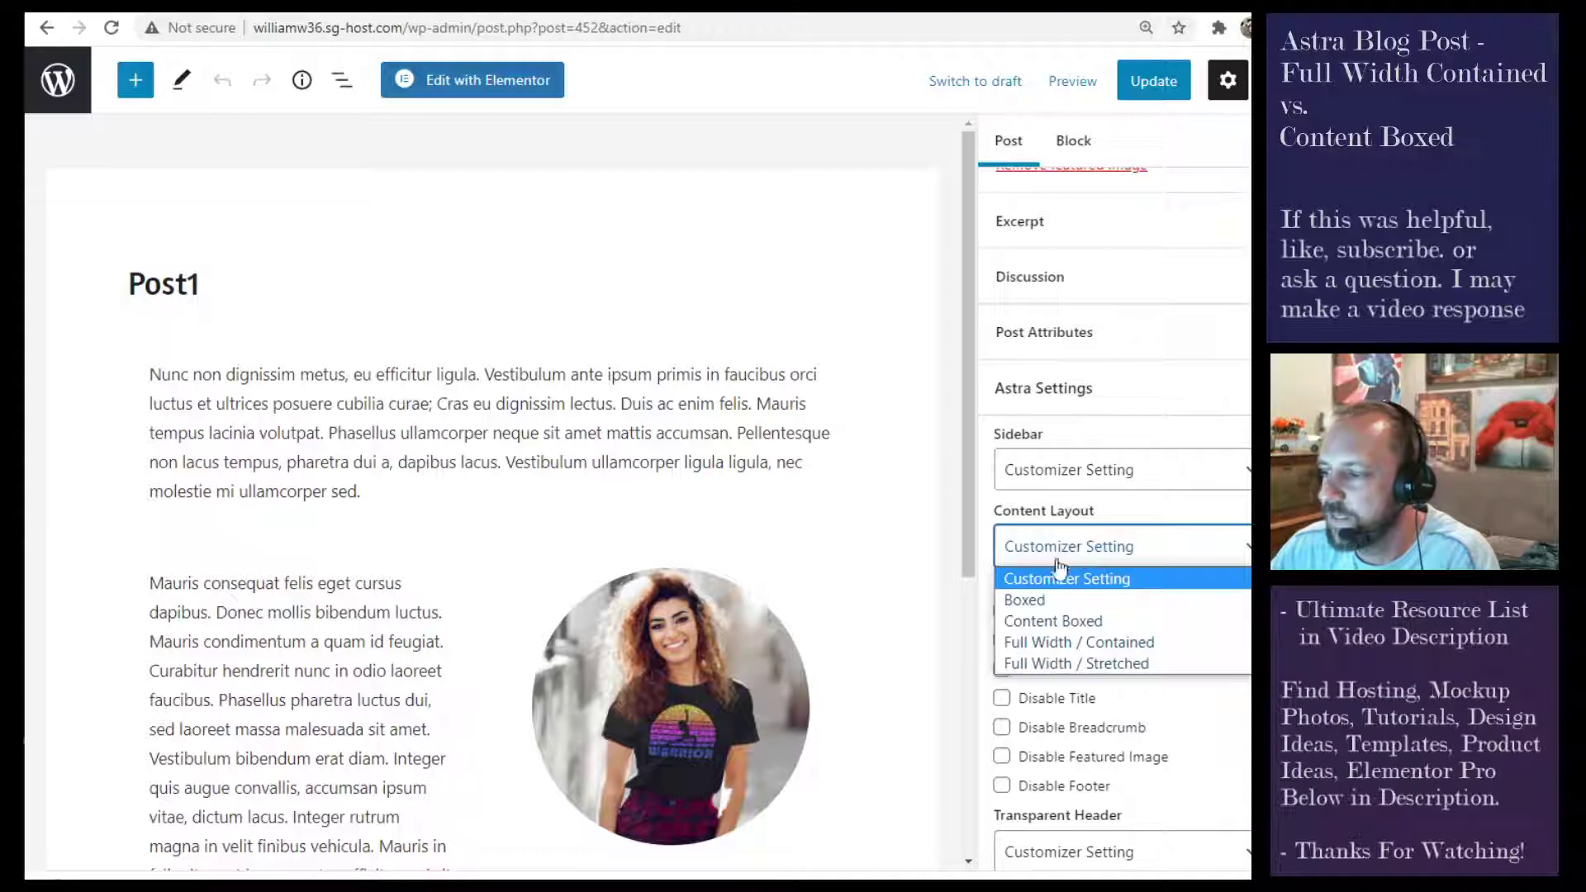
pyautogui.click(1057, 651)
pyautogui.click(1153, 80)
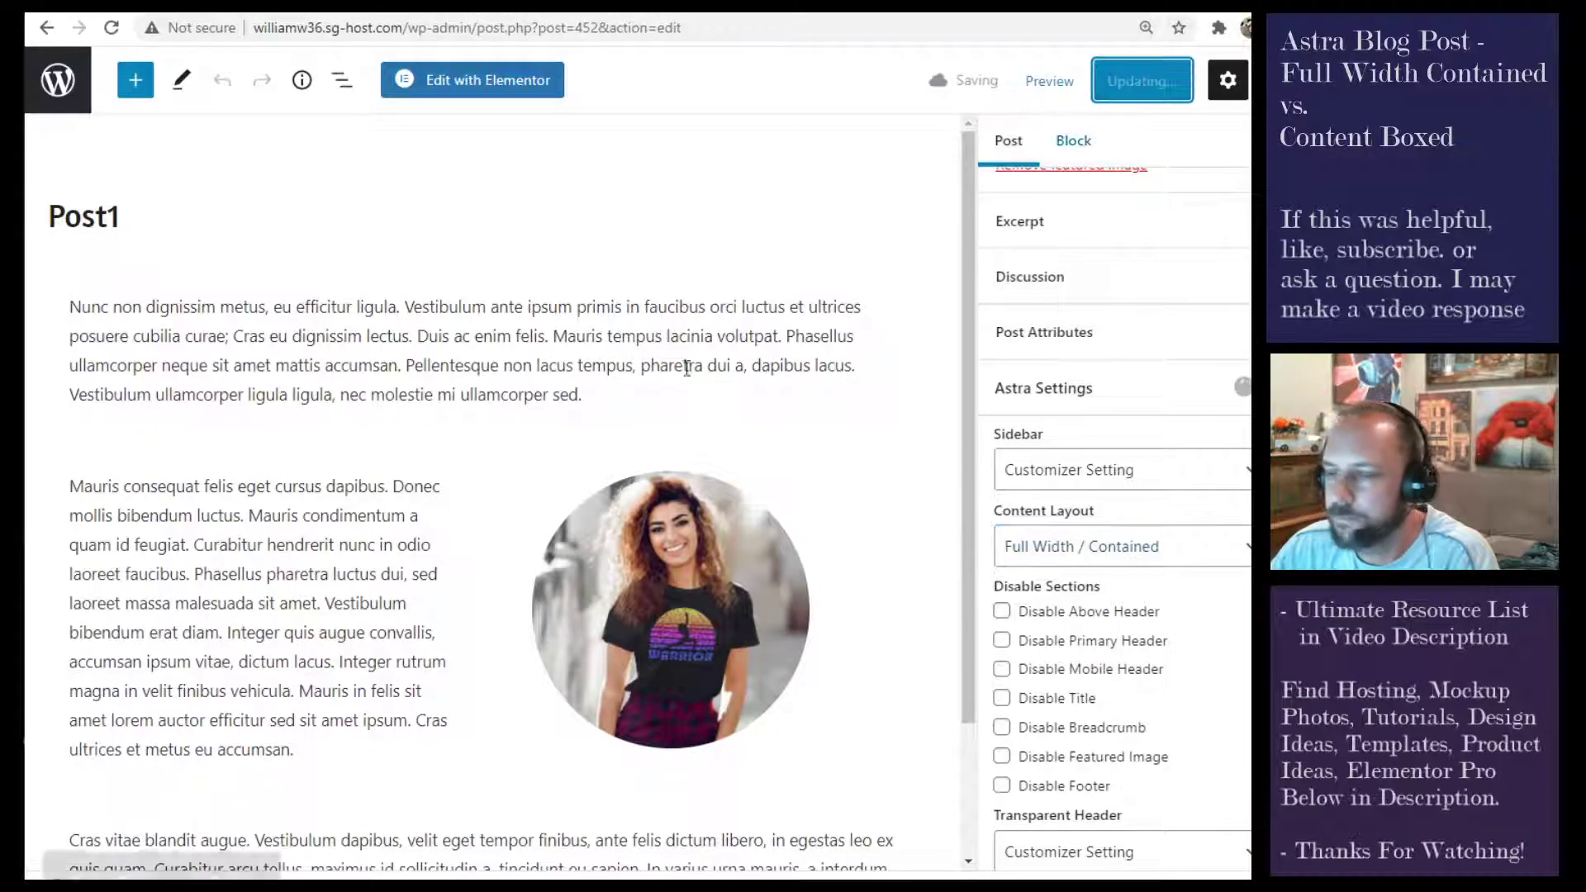
pyautogui.click(225, 838)
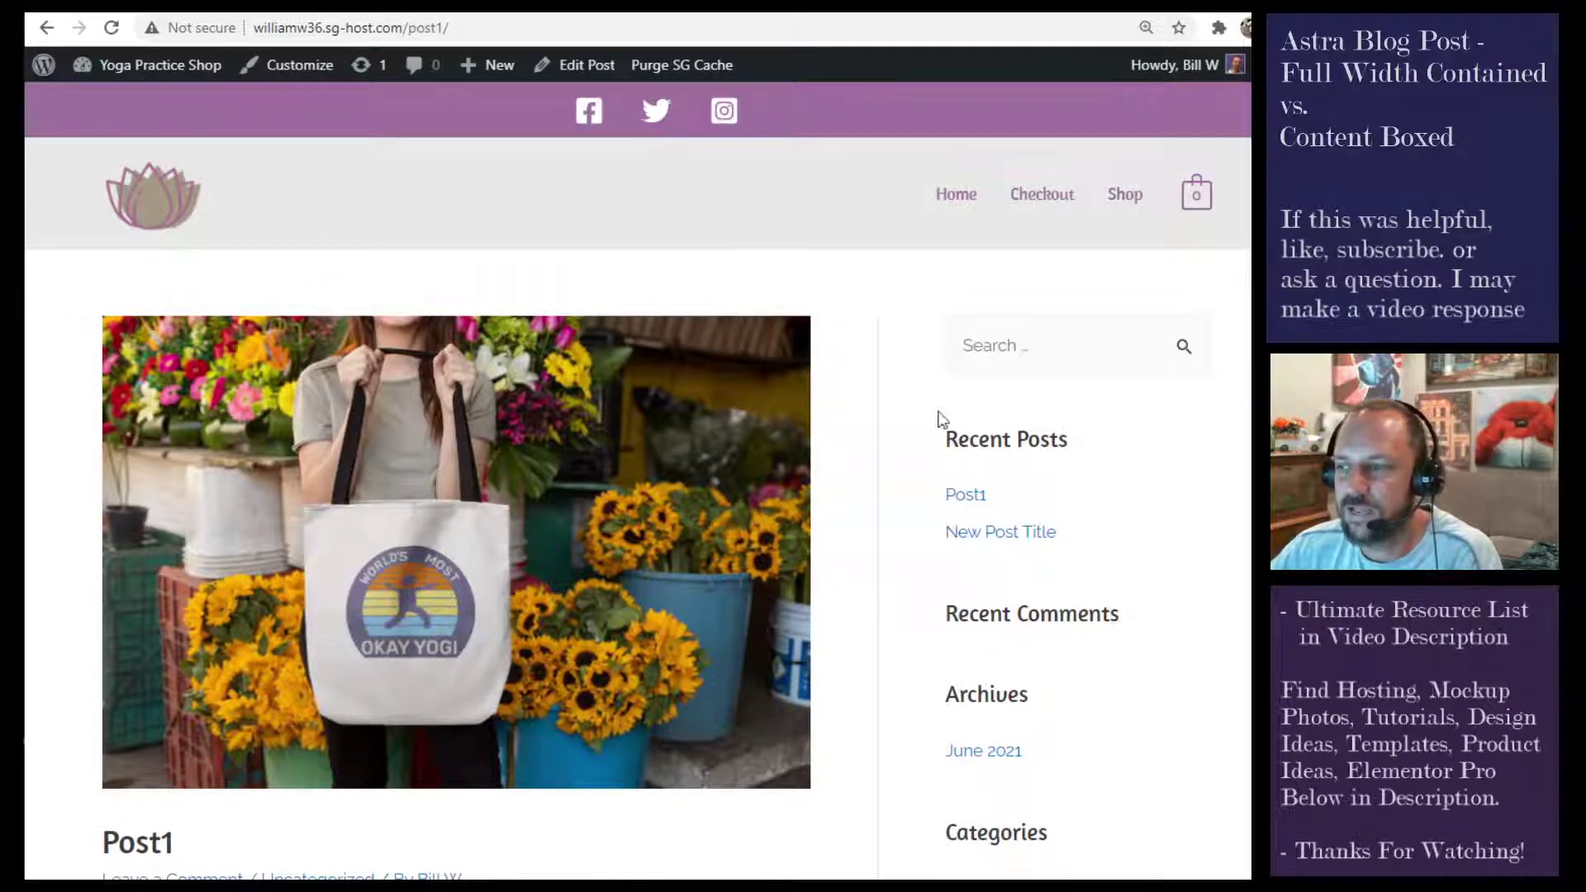
pyautogui.scroll(-3, 570, 598)
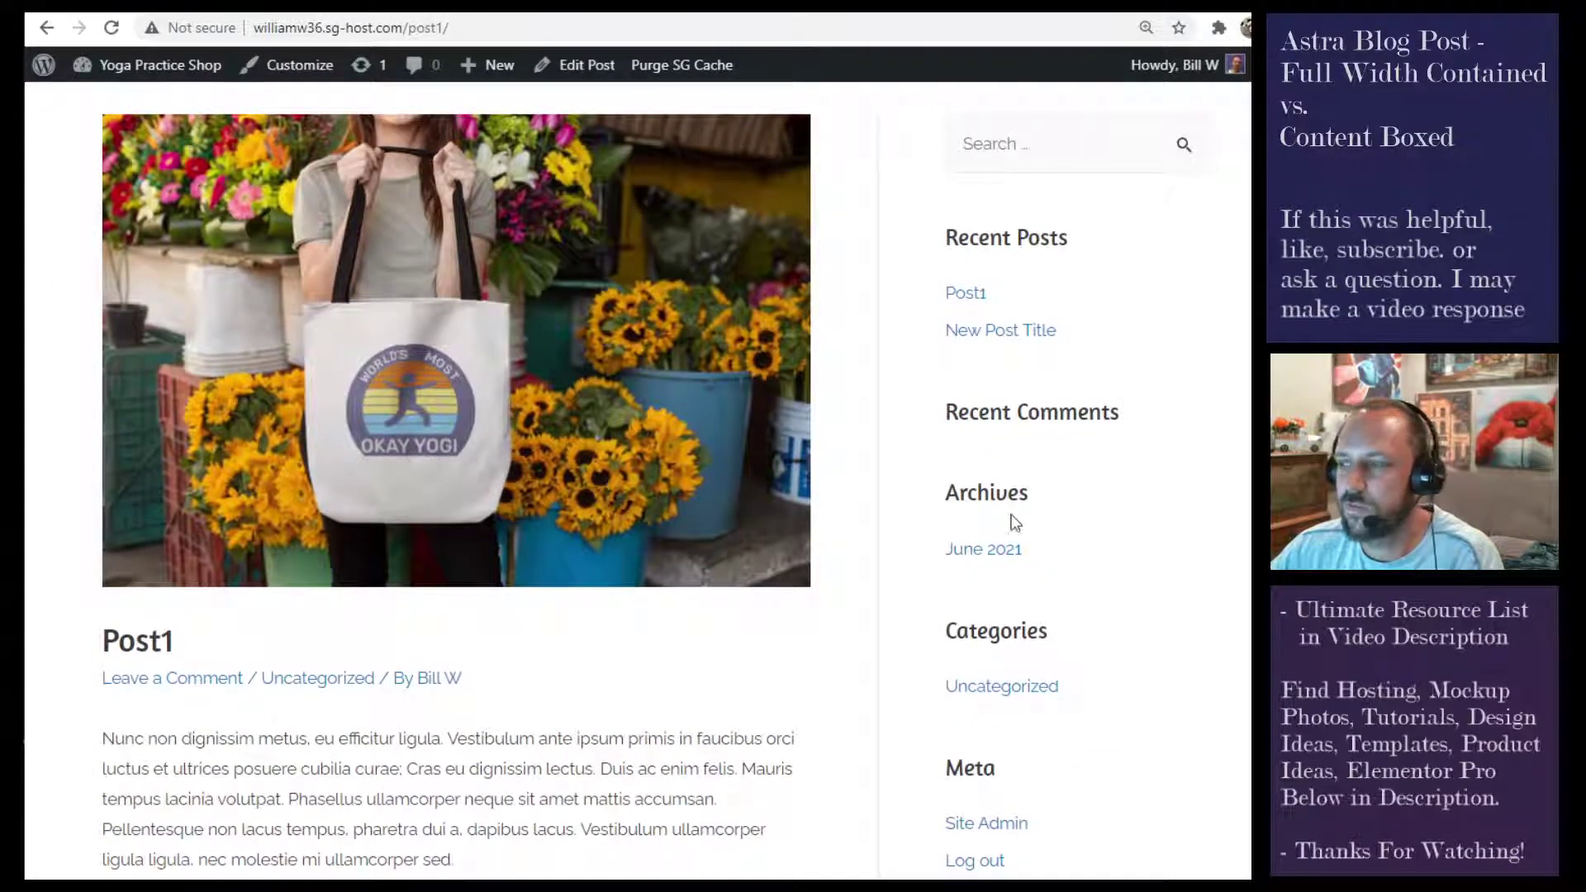
pyautogui.scroll(3, 1159, 508)
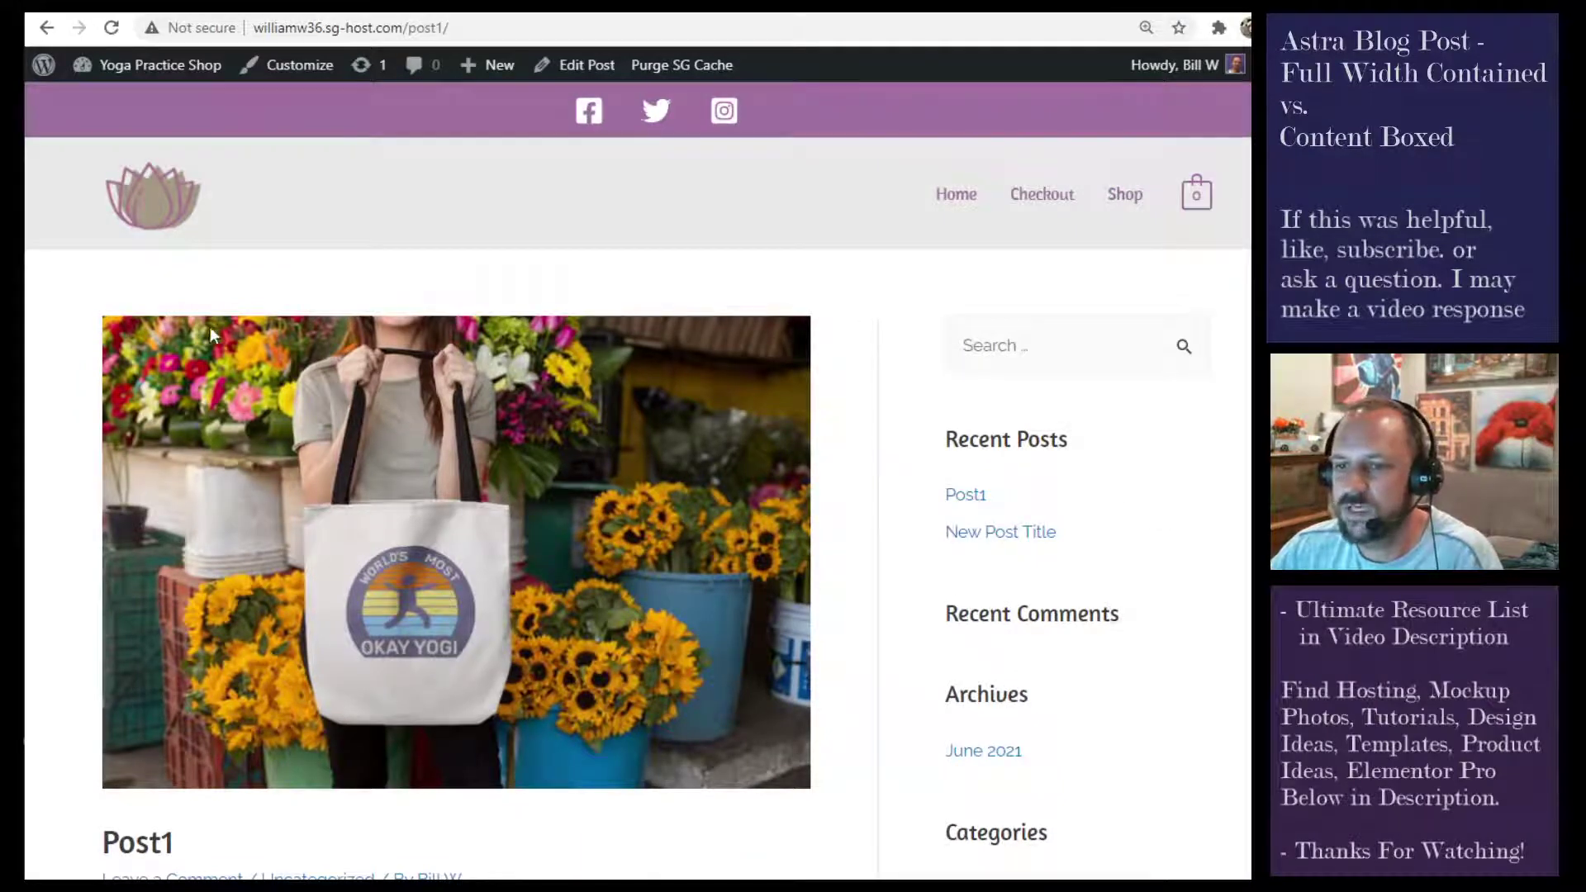
pyautogui.scroll(-7, 1123, 347)
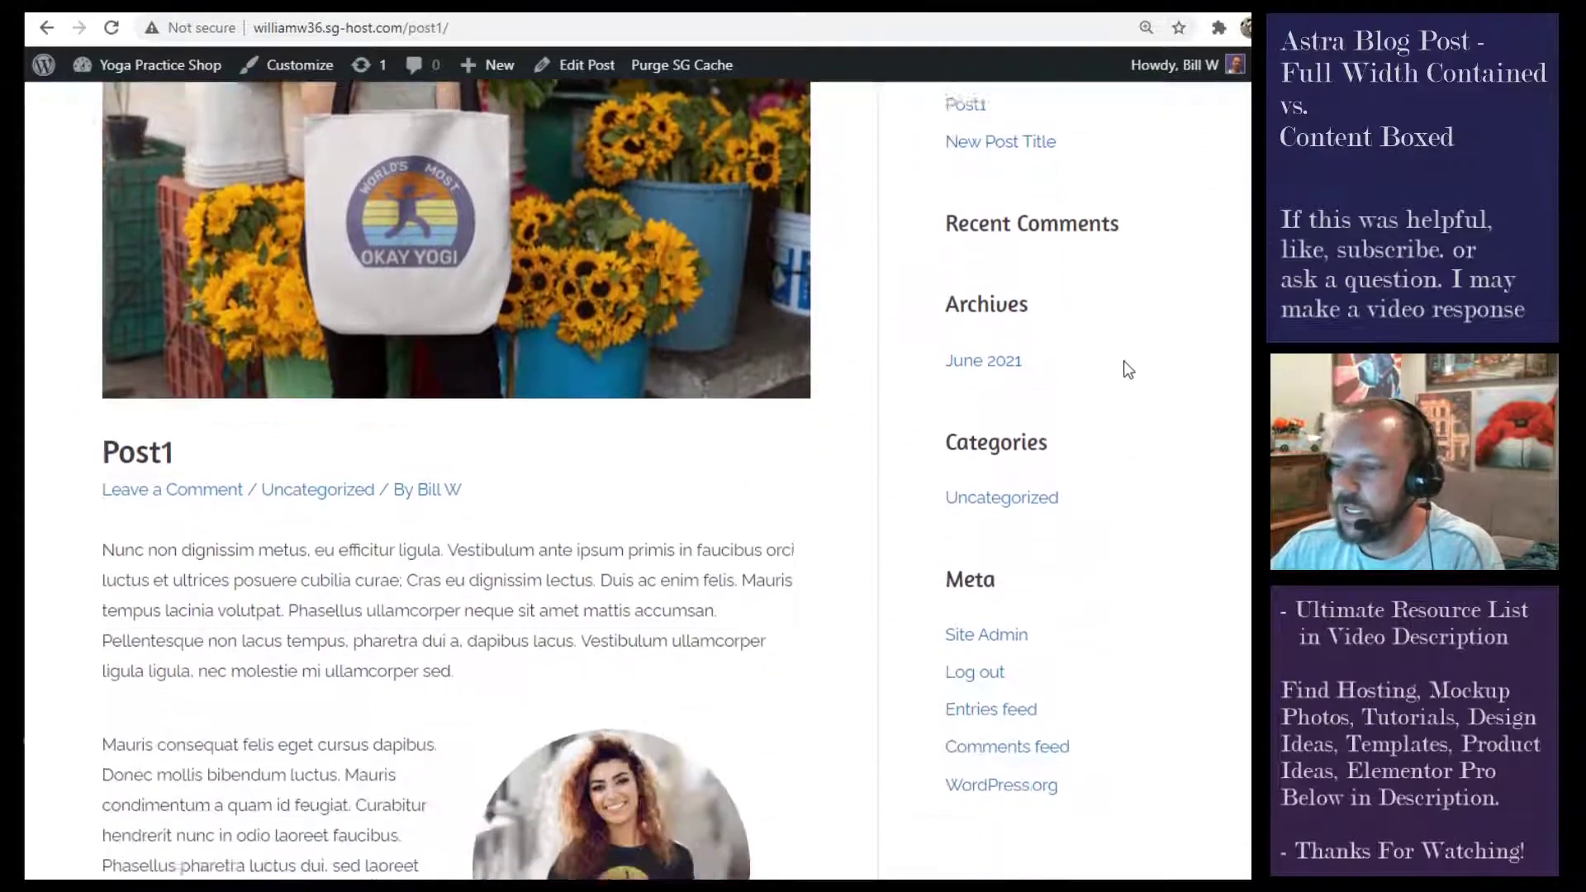
pyautogui.scroll(6, 1125, 506)
pyautogui.scroll(1, 1046, 463)
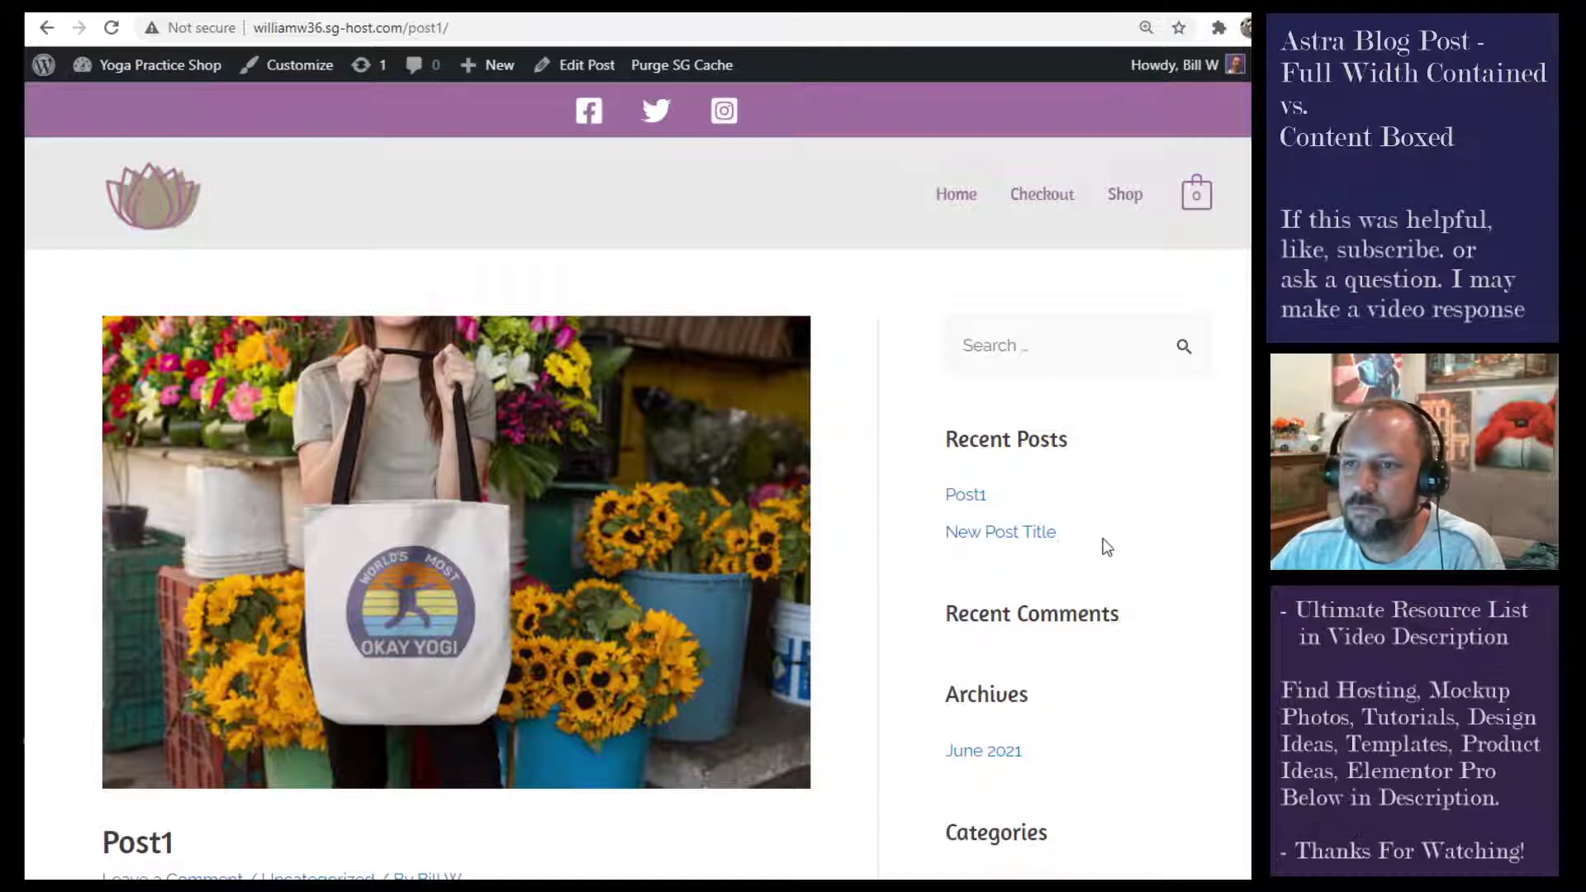
# Step: Go from the dashboard to Appearance > Customize > Global > Container
pyautogui.moveTo(171, 76)
pyautogui.click(120, 102)
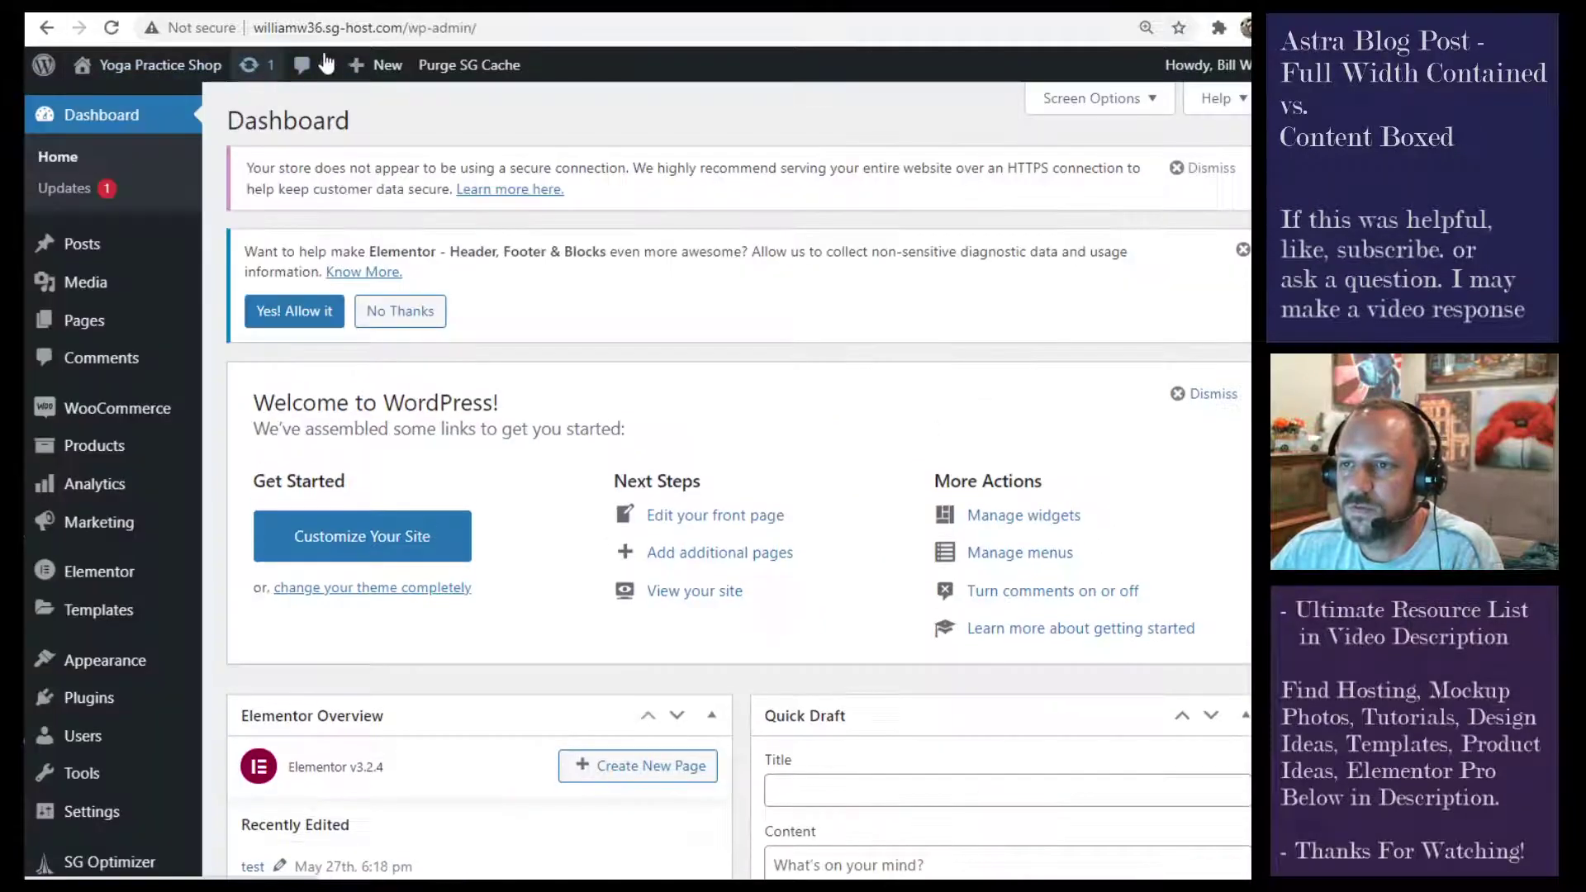
pyautogui.moveTo(105, 661)
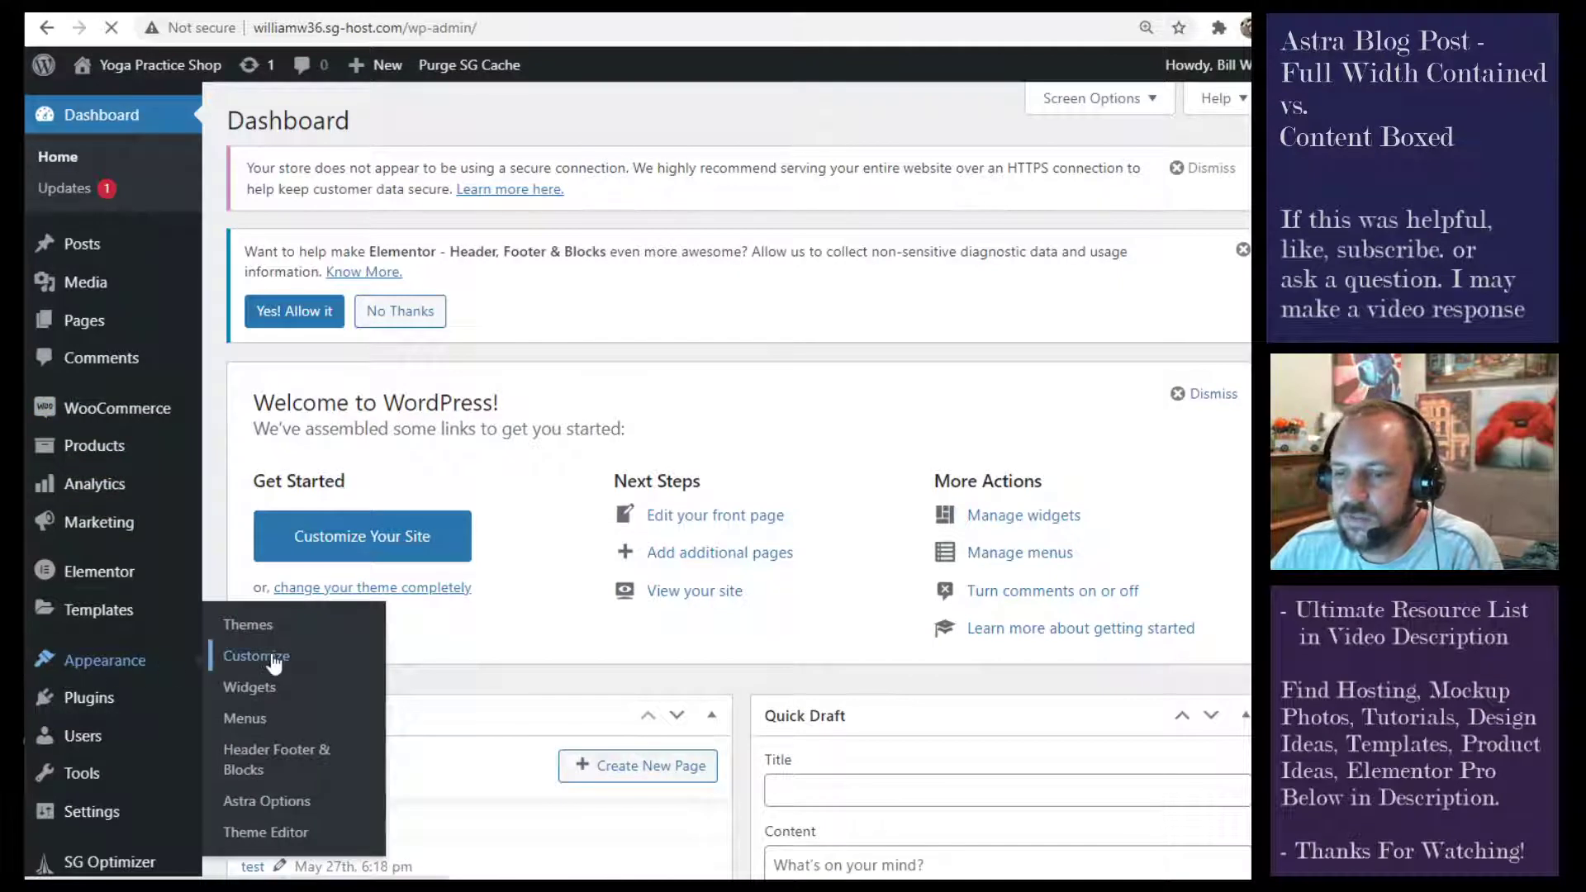
pyautogui.click(274, 662)
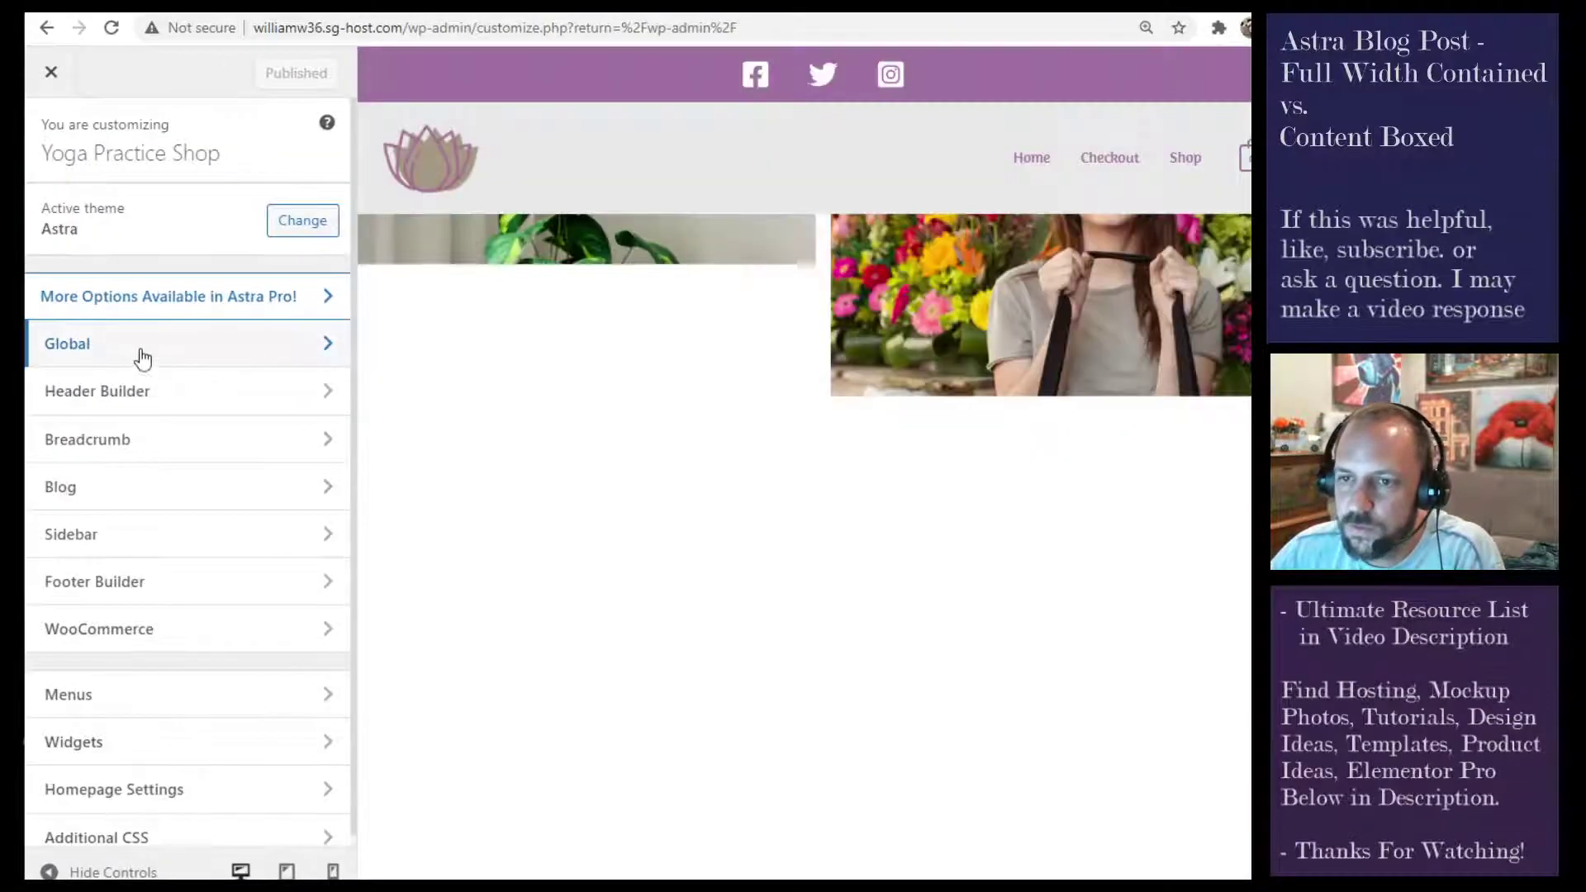
pyautogui.click(142, 354)
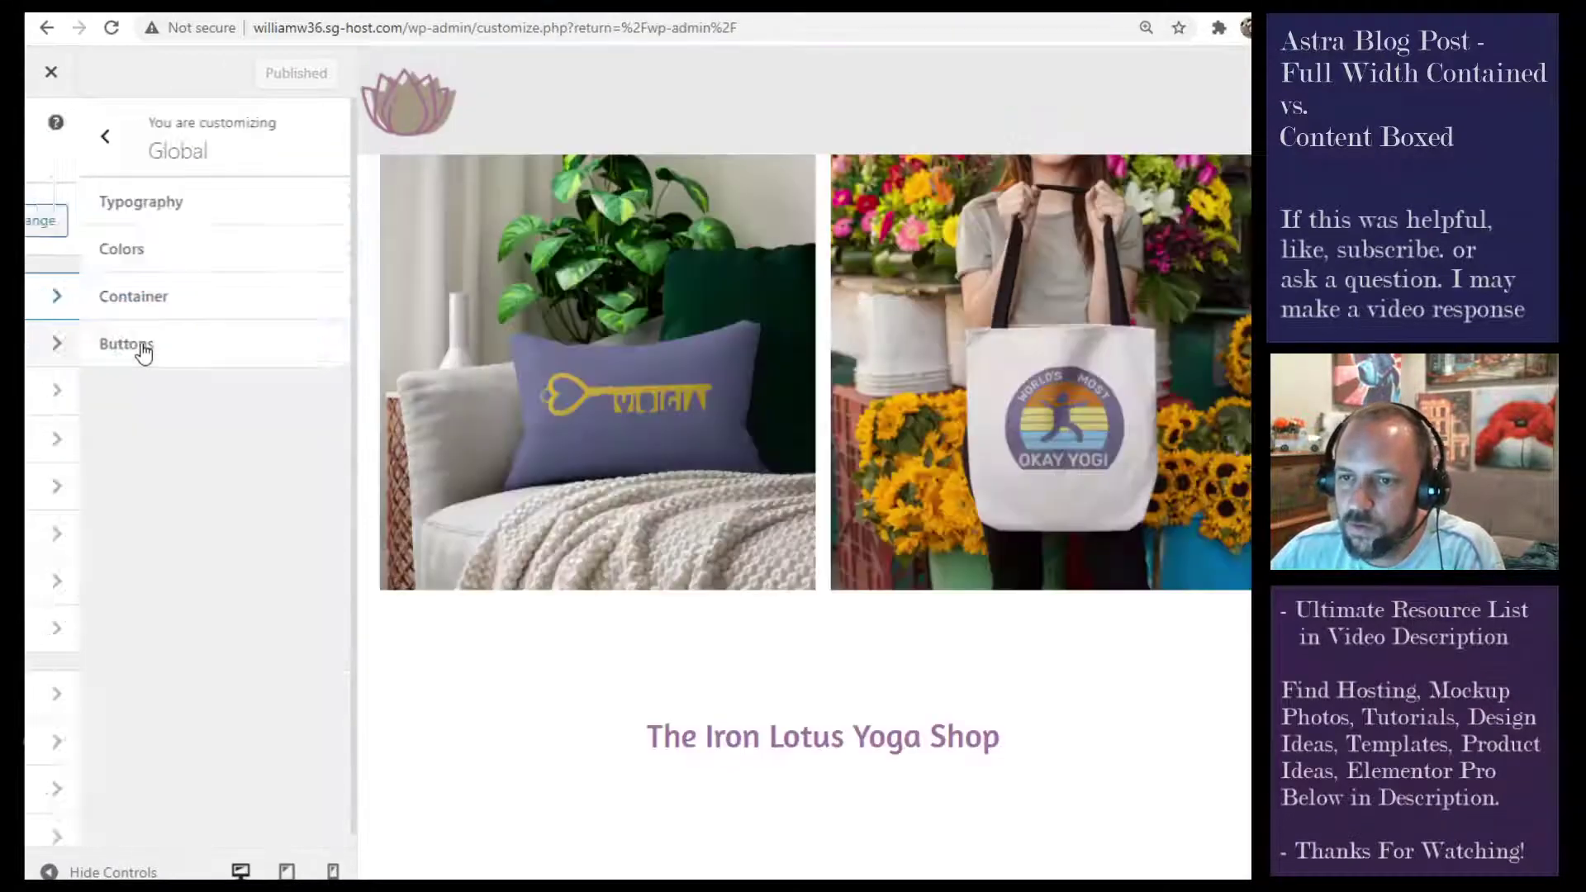
pyautogui.click(161, 304)
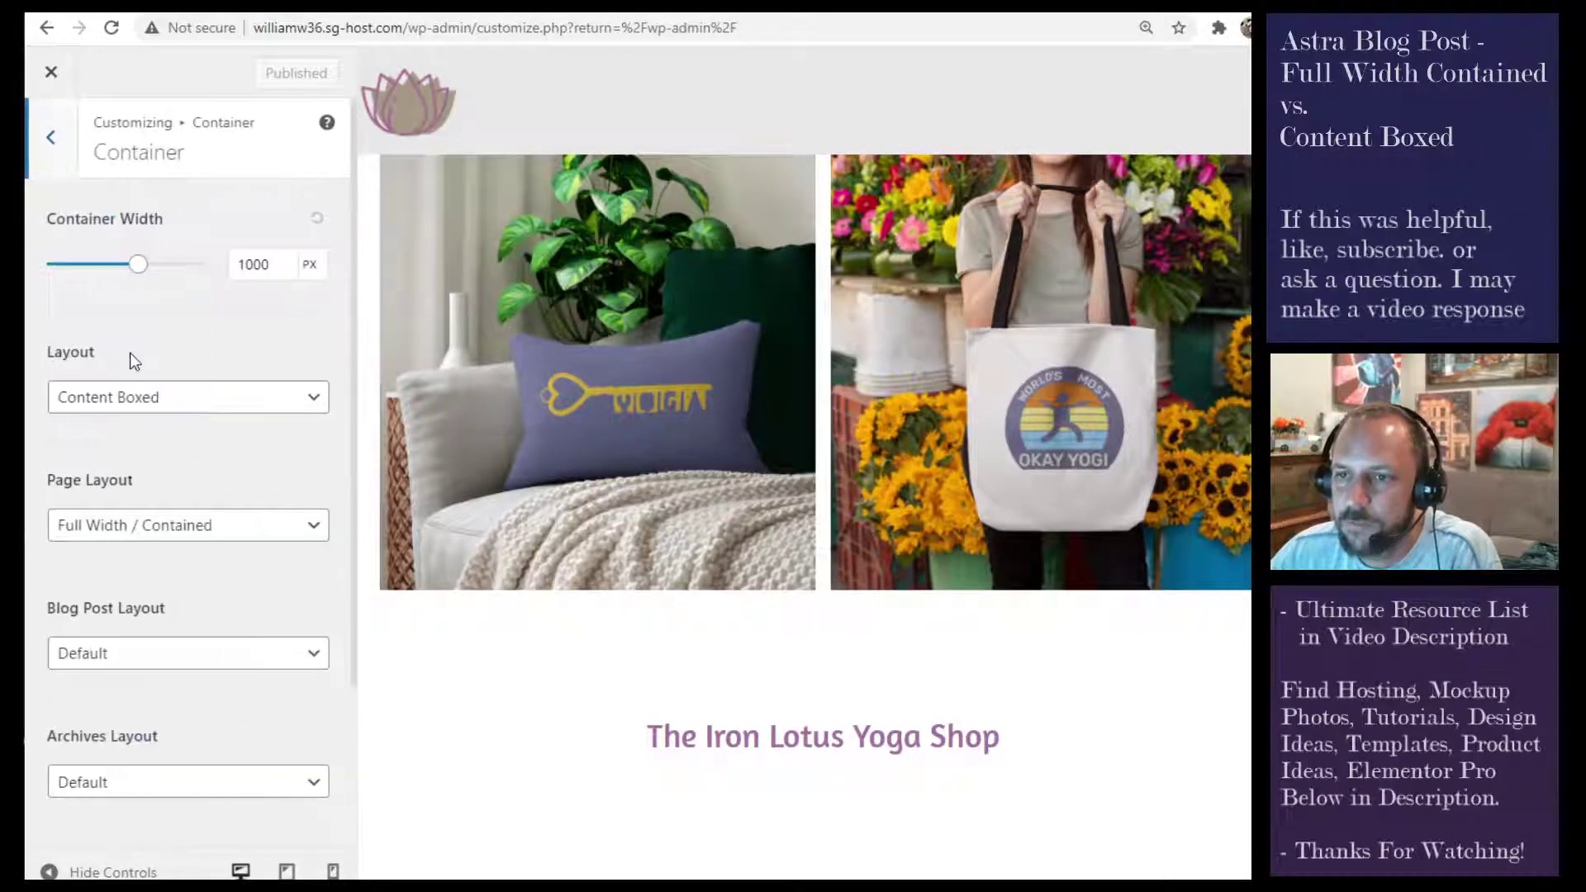
# Step: Point out the 1000 px container width, the Layout setting and the Blog Post Layout setting
pyautogui.click(256, 267)
pyautogui.click(236, 264)
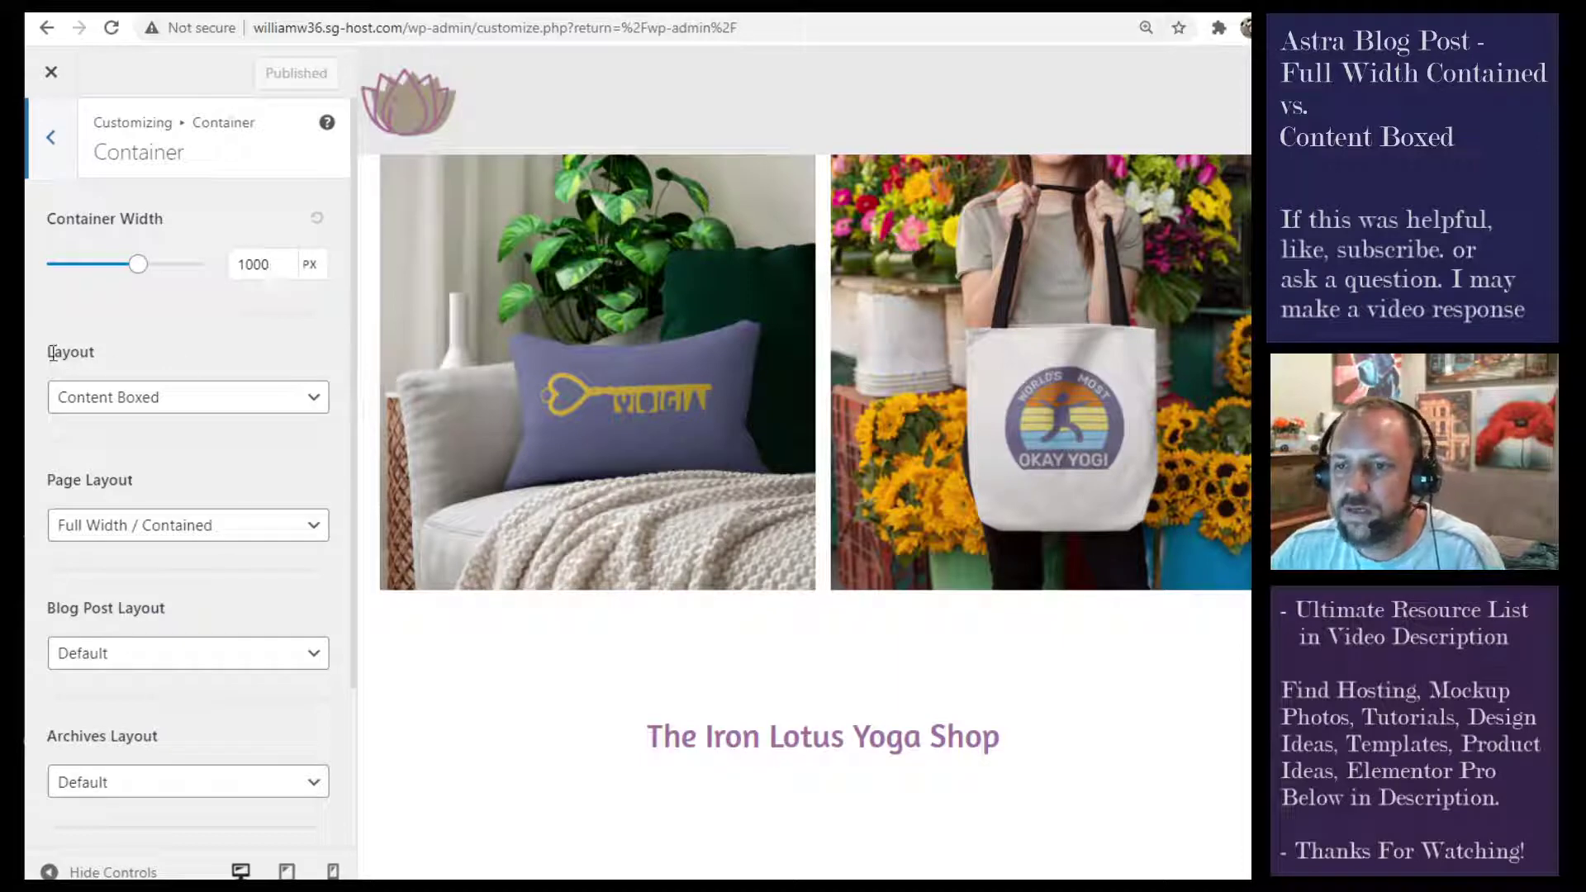
pyautogui.moveTo(52, 353); pyautogui.dragTo(95, 353)
pyautogui.click(149, 356)
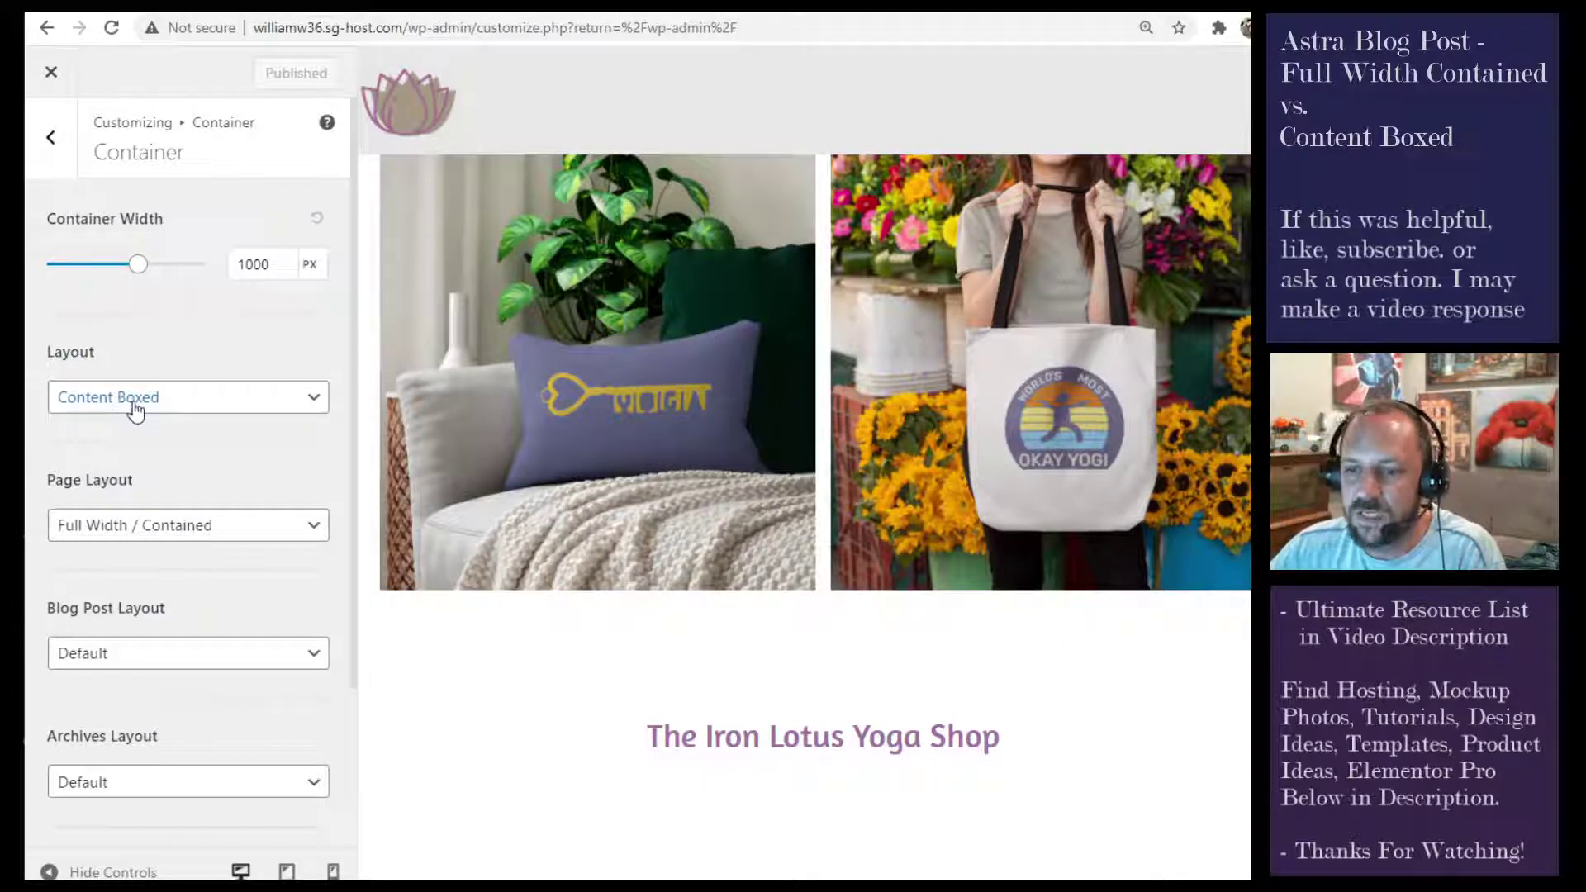
pyautogui.moveTo(63, 609); pyautogui.dragTo(140, 609)
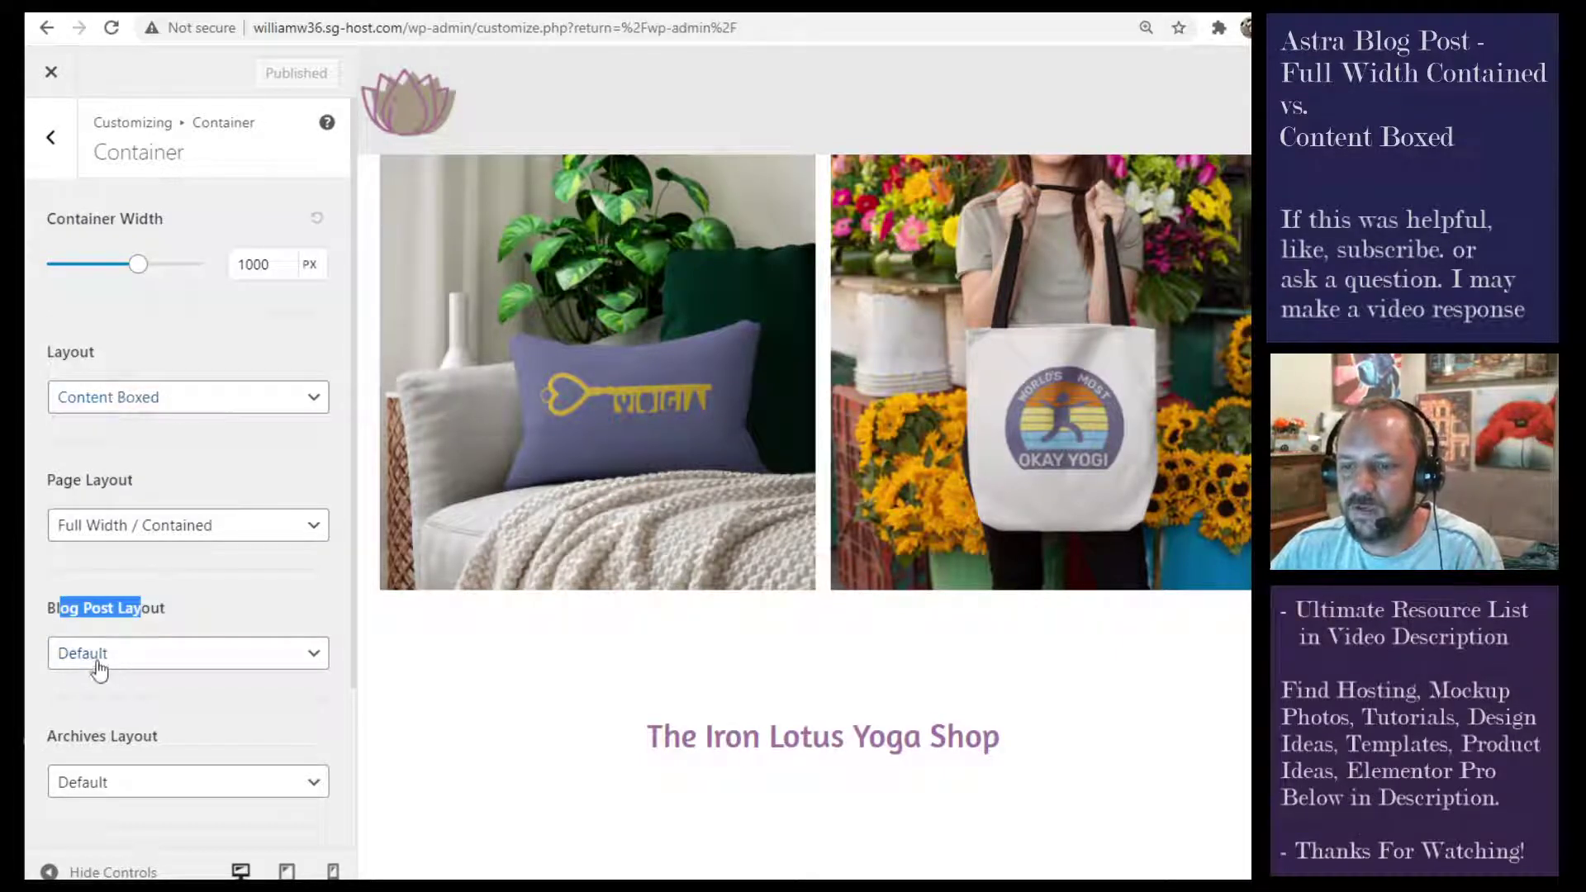
# Step: Switch Blog Post Layout and the global Layout from Content Boxed to Full Width / Contained
pyautogui.click(154, 611)
pyautogui.moveTo(51, 612); pyautogui.dragTo(151, 611)
pyautogui.click(152, 610)
pyautogui.click(146, 653)
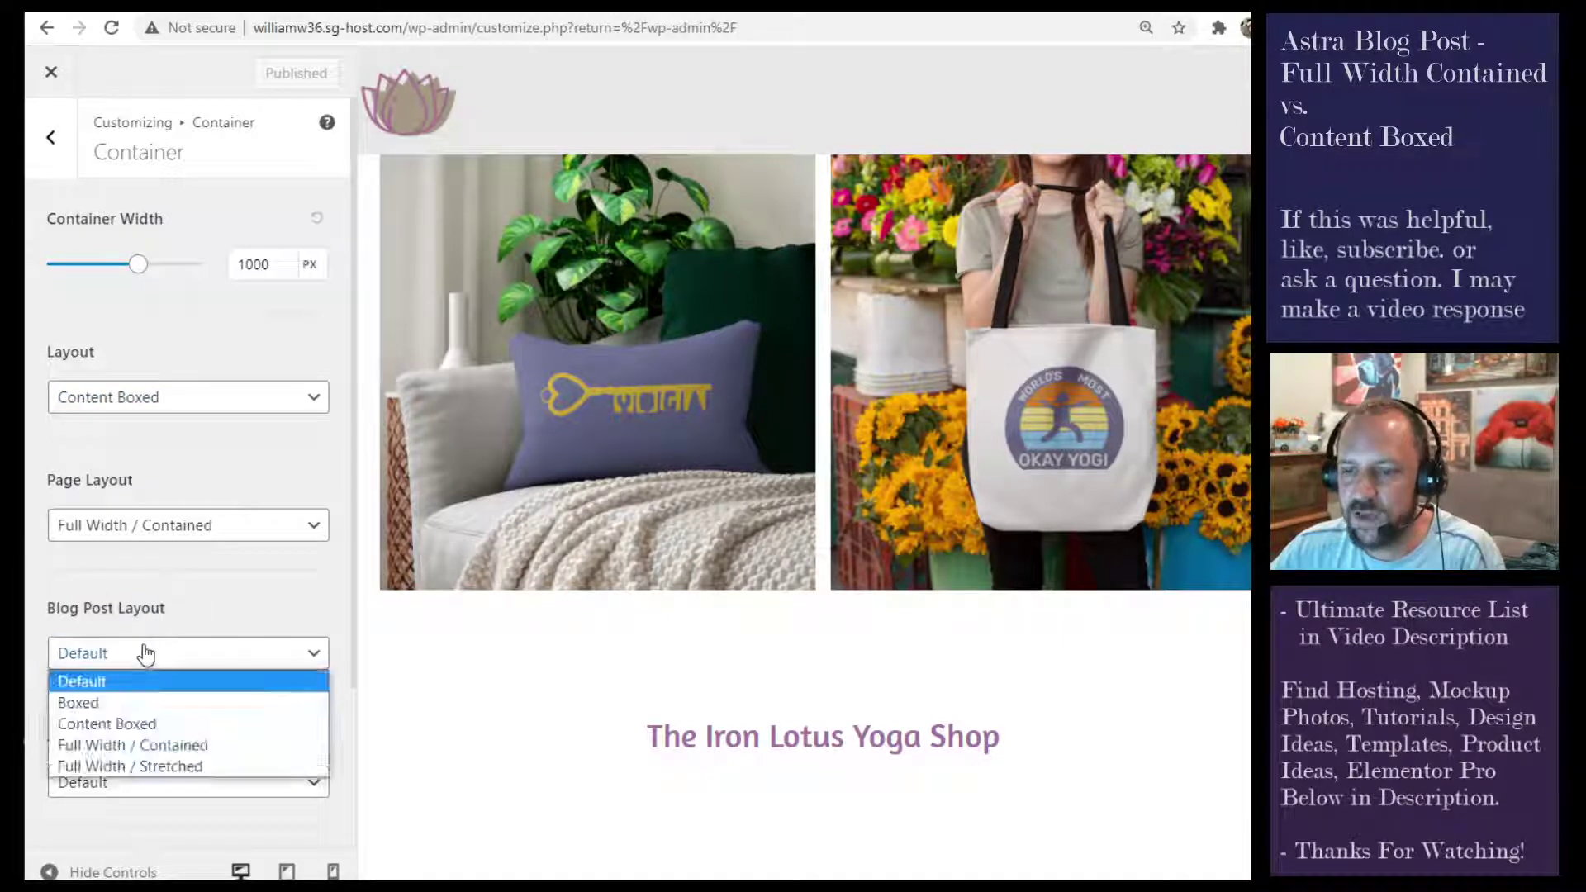
pyautogui.click(170, 743)
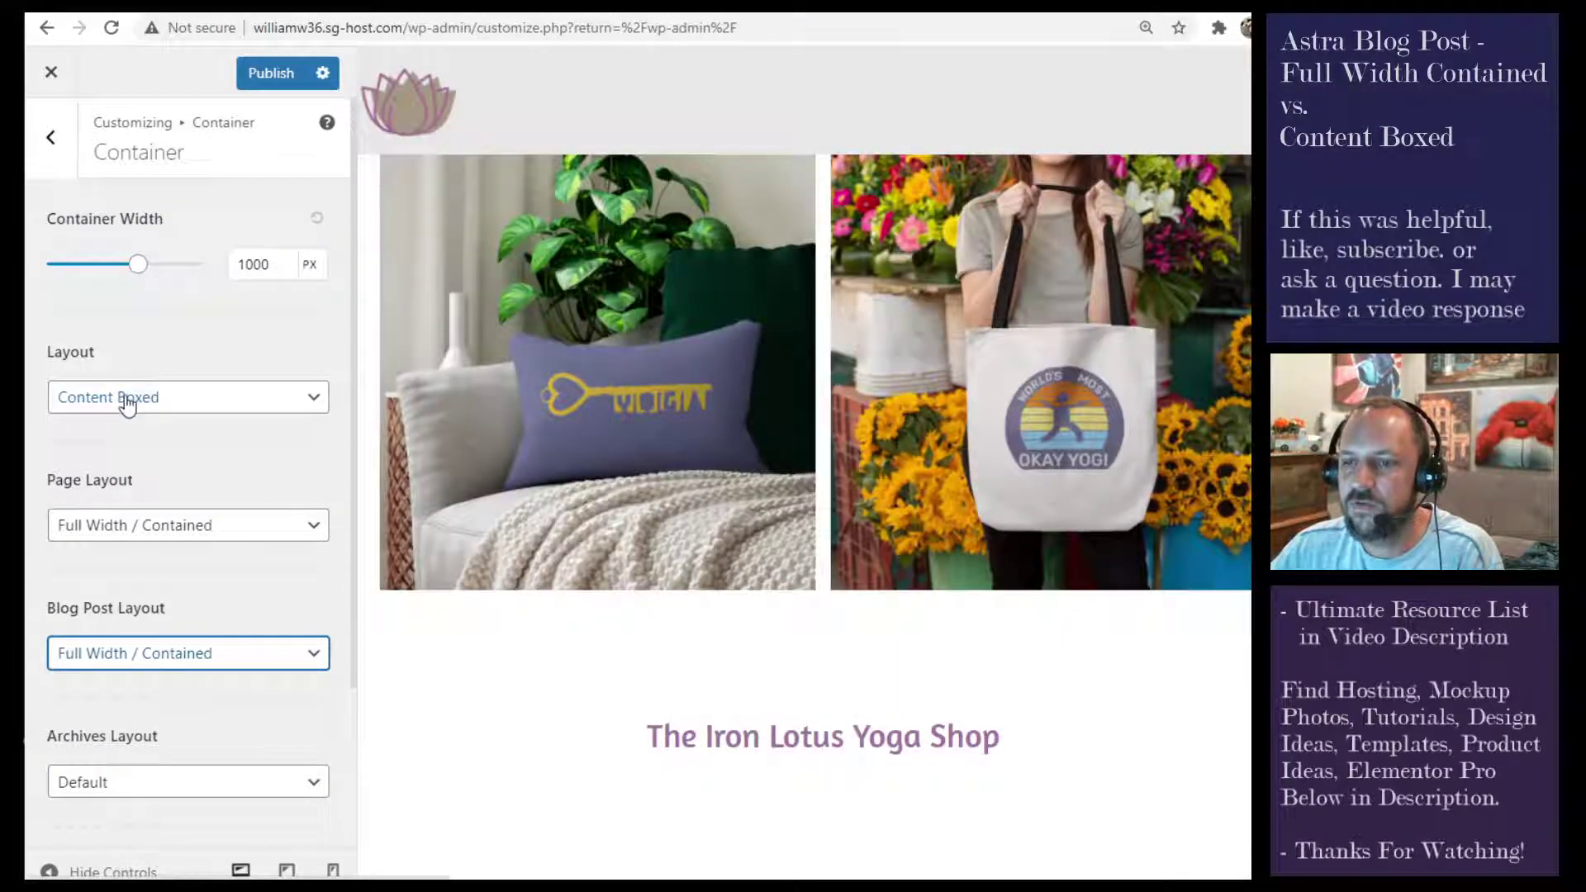
pyautogui.click(127, 405)
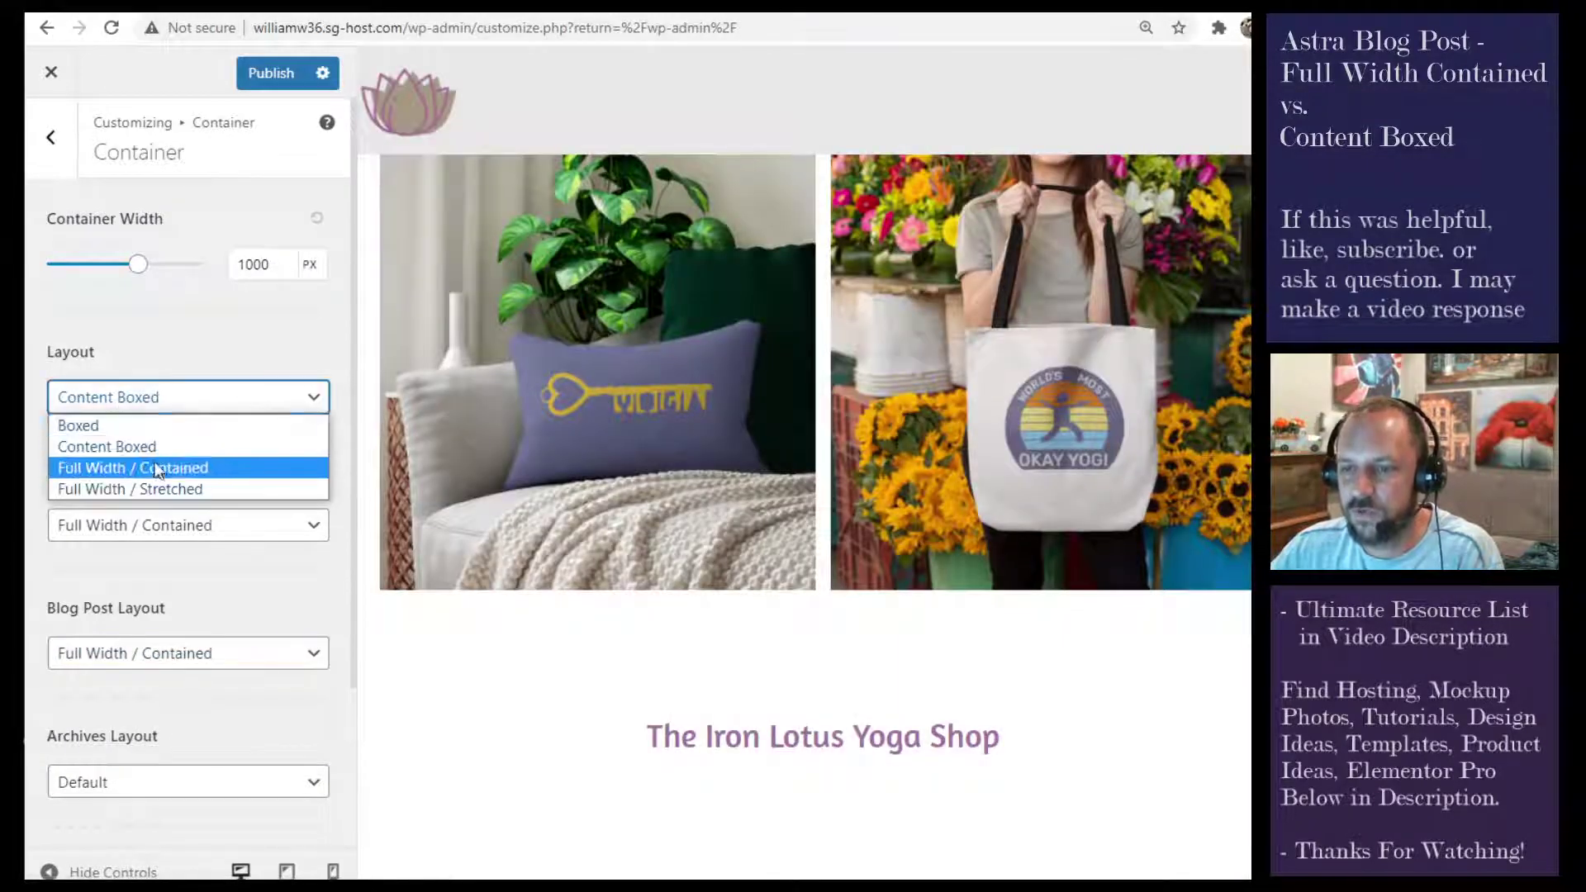
pyautogui.click(157, 464)
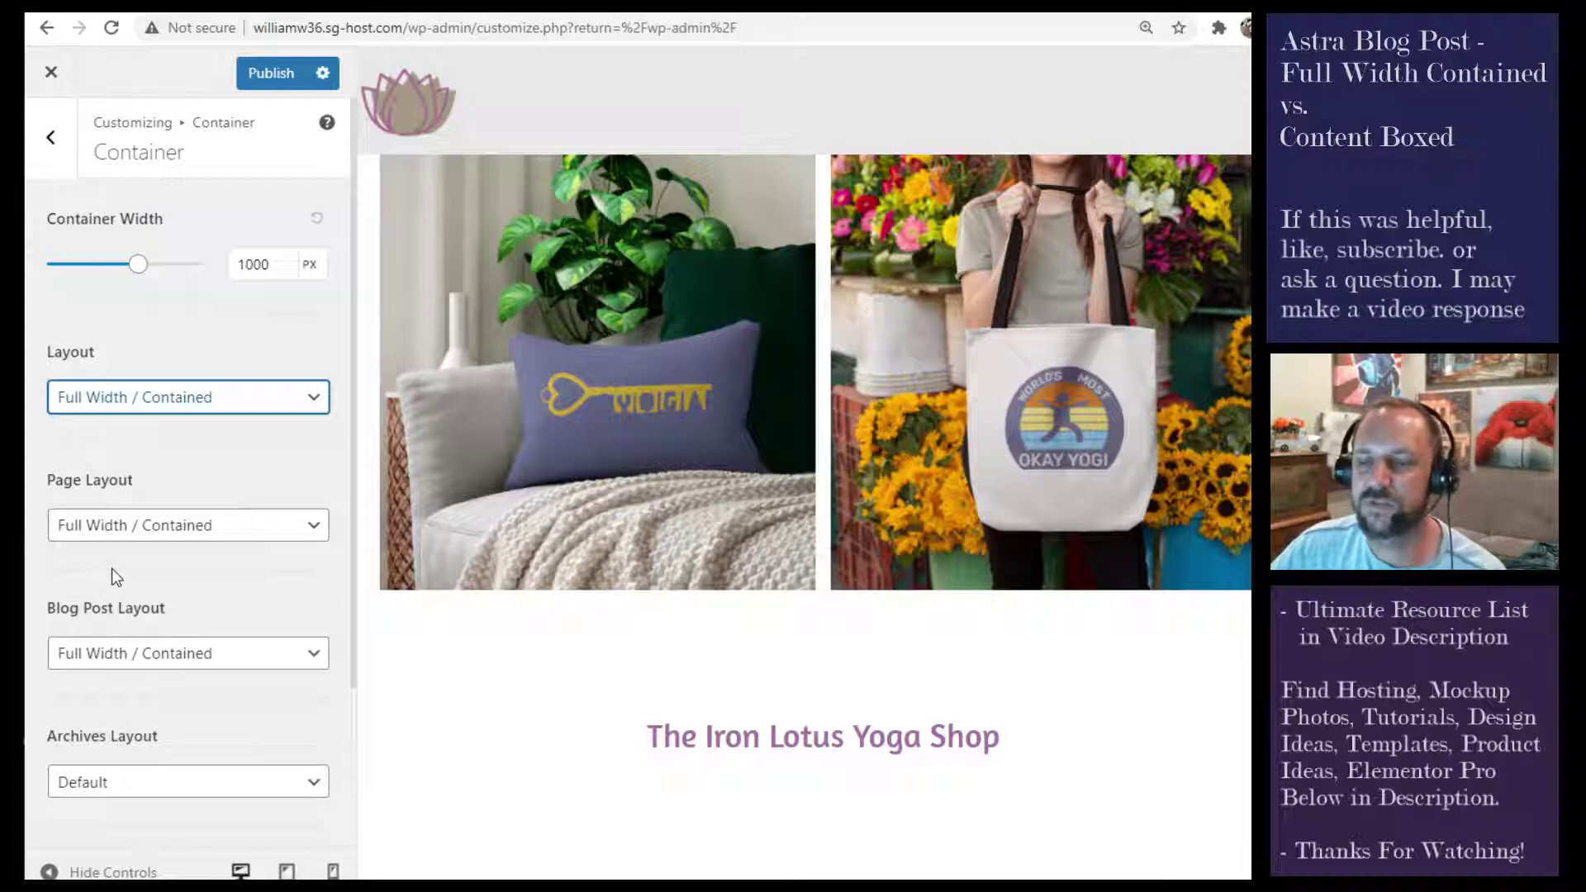
pyautogui.click(241, 670)
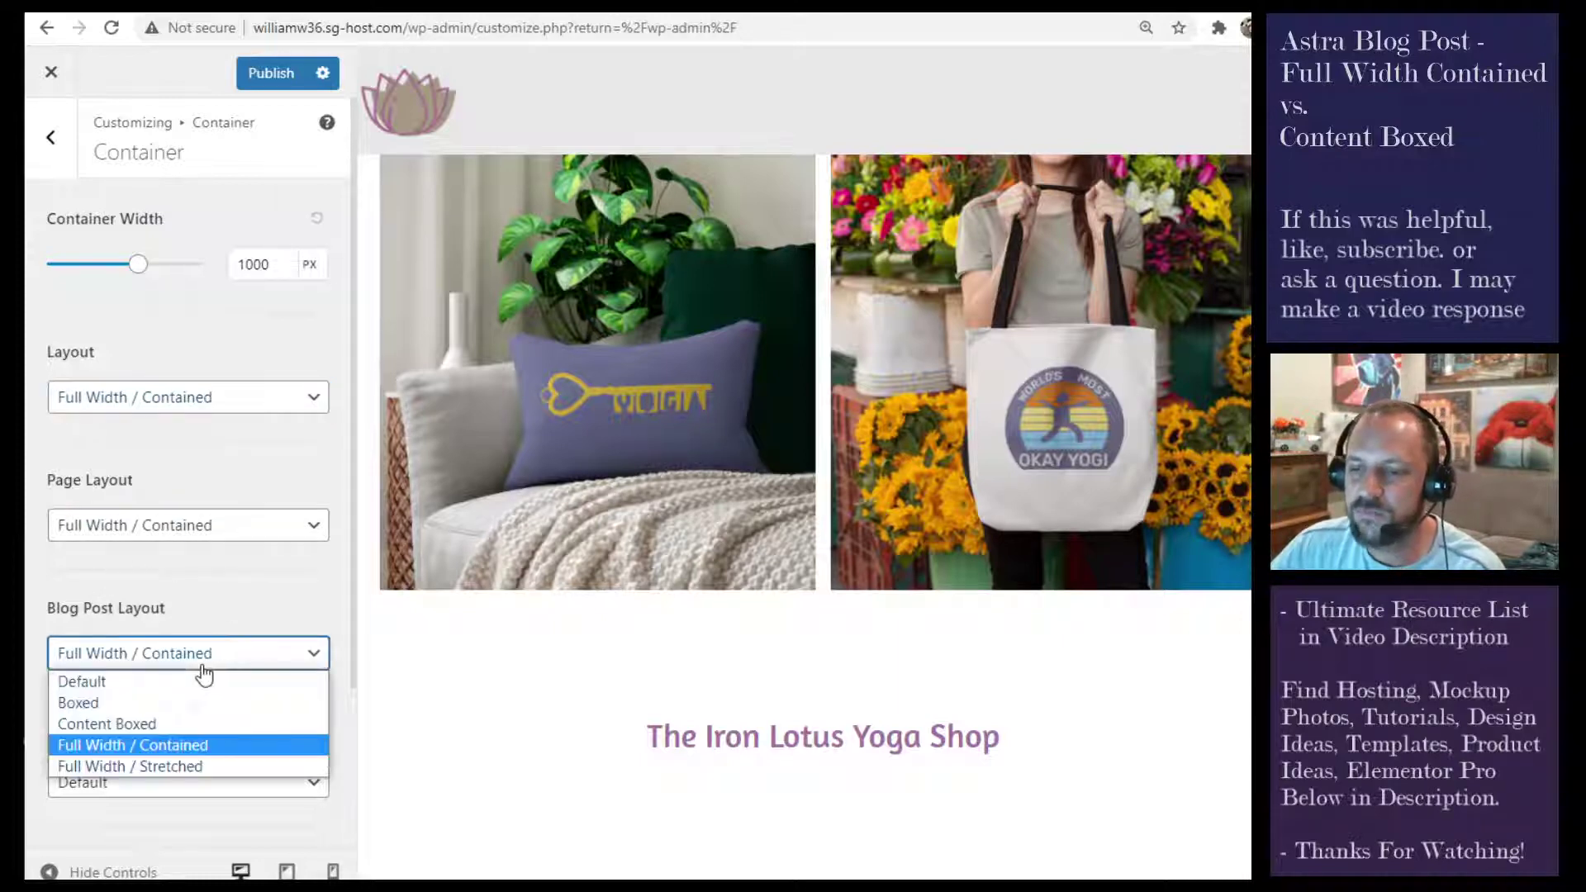
pyautogui.click(254, 607)
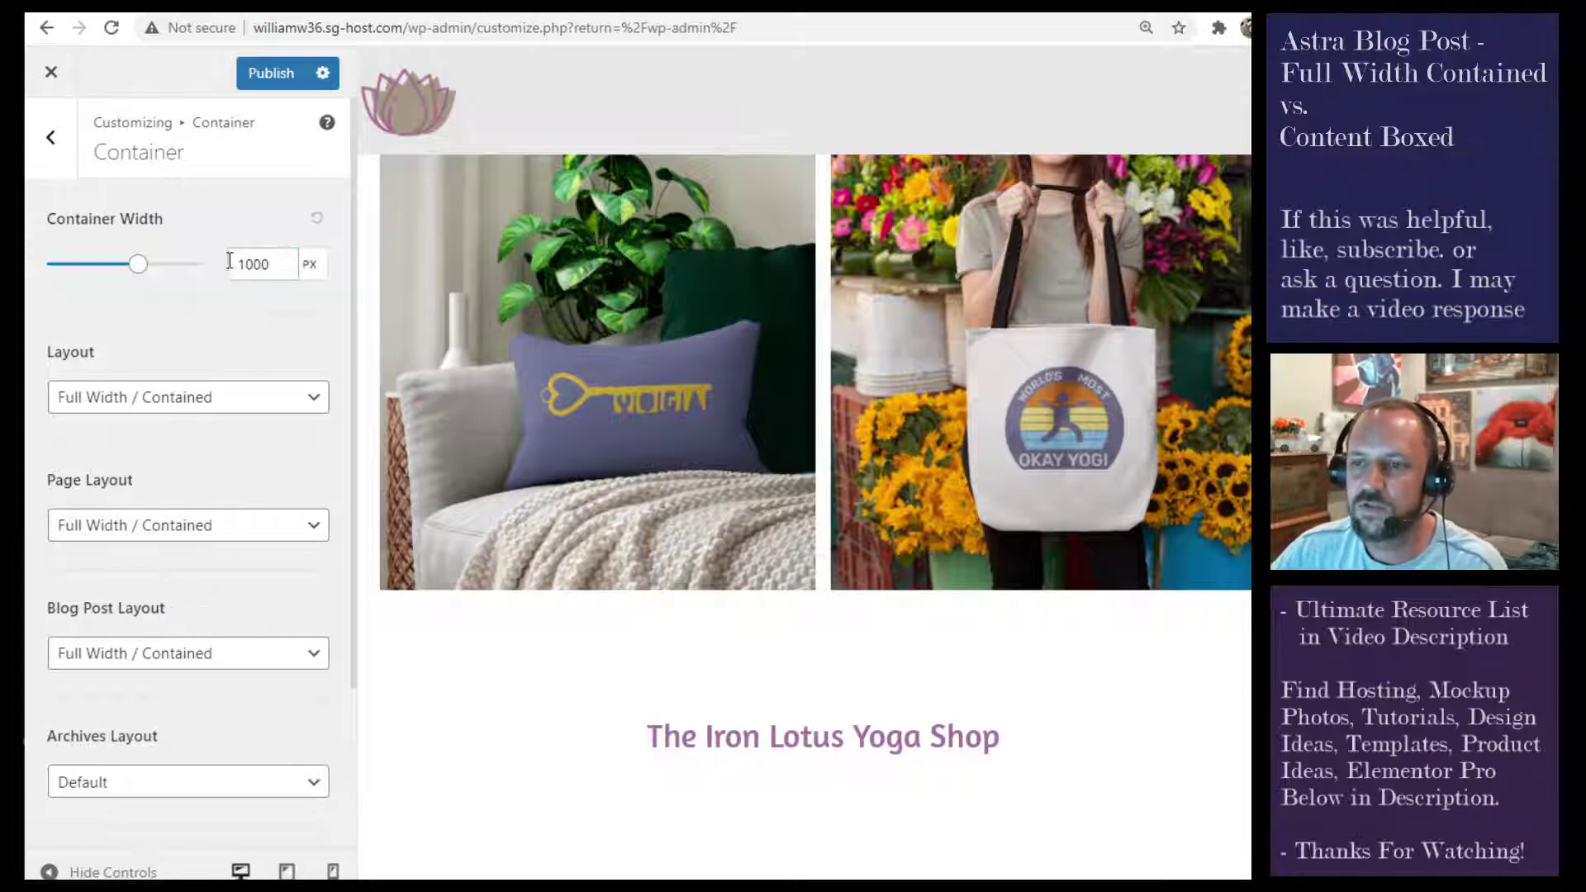
pyautogui.click(258, 265)
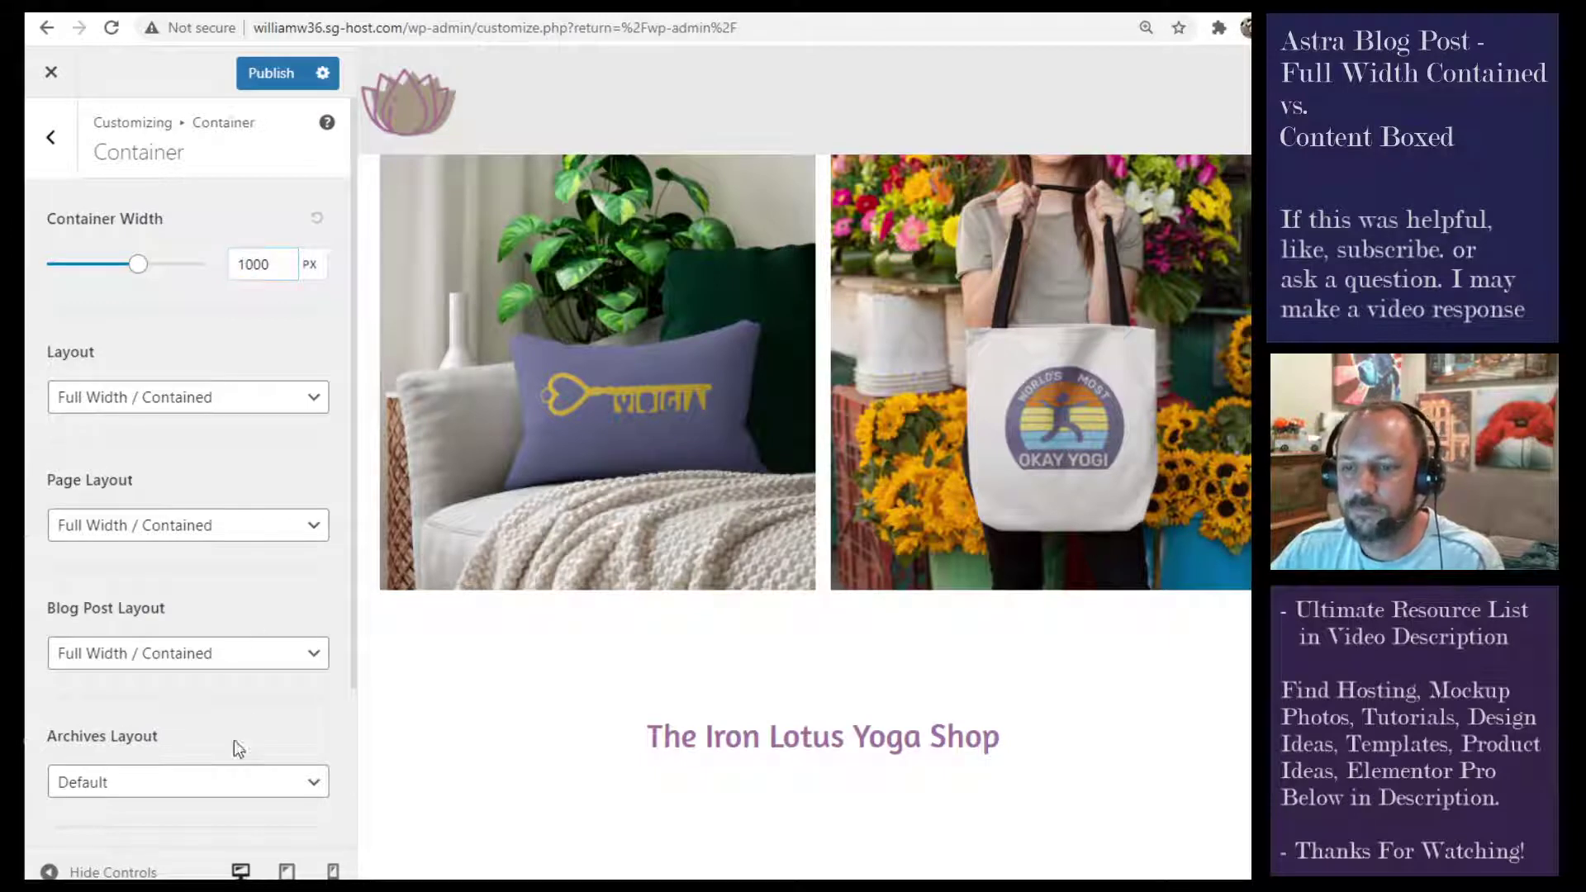
pyautogui.click(198, 654)
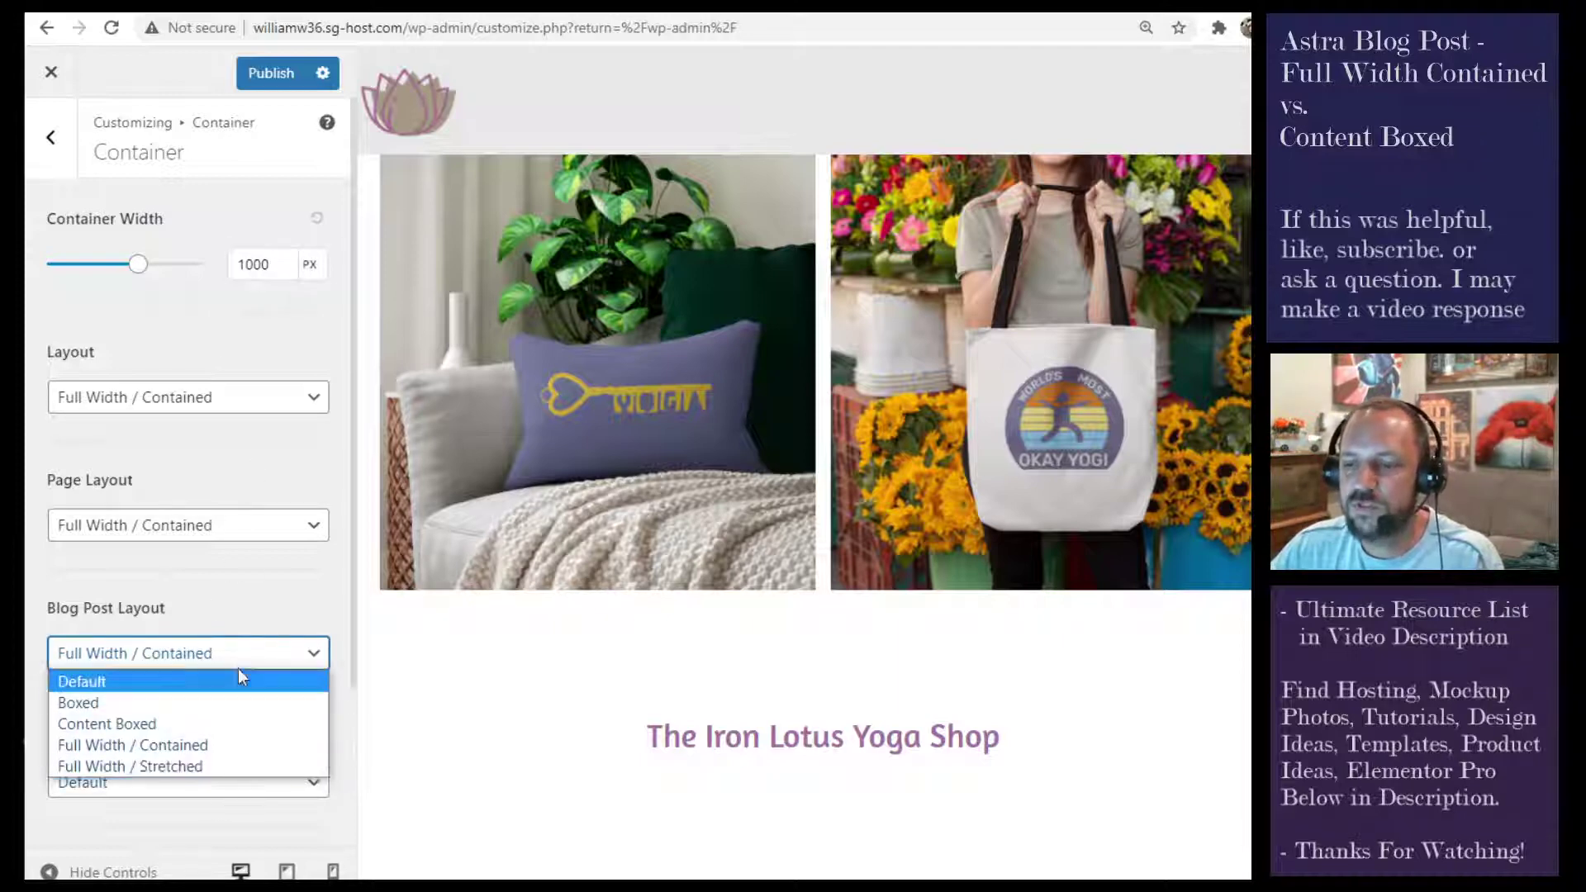
pyautogui.click(241, 660)
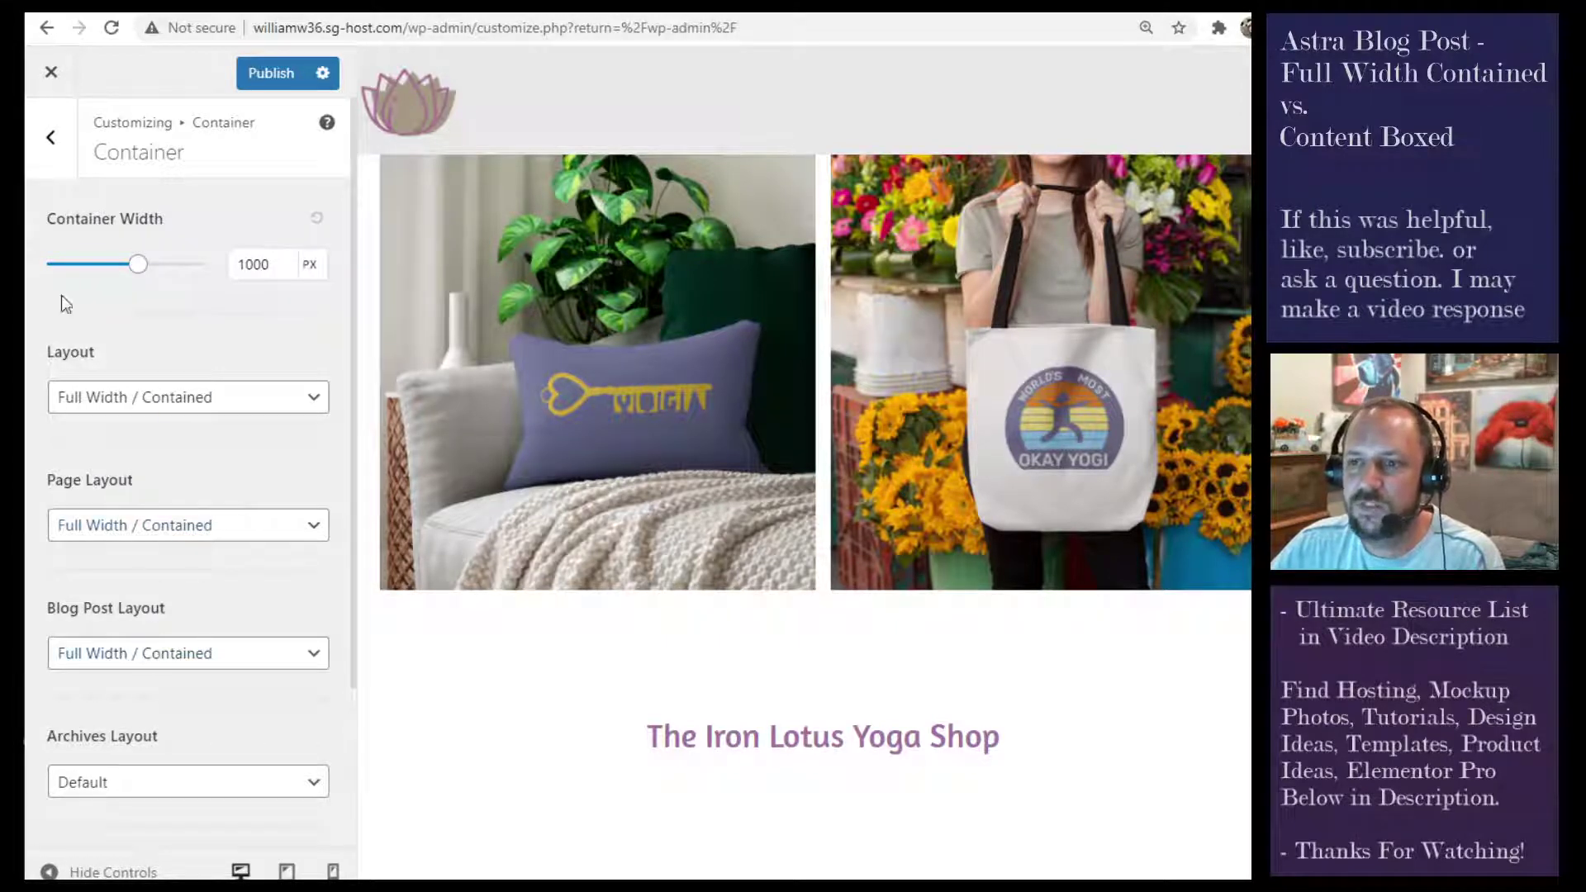
pyautogui.click(254, 265)
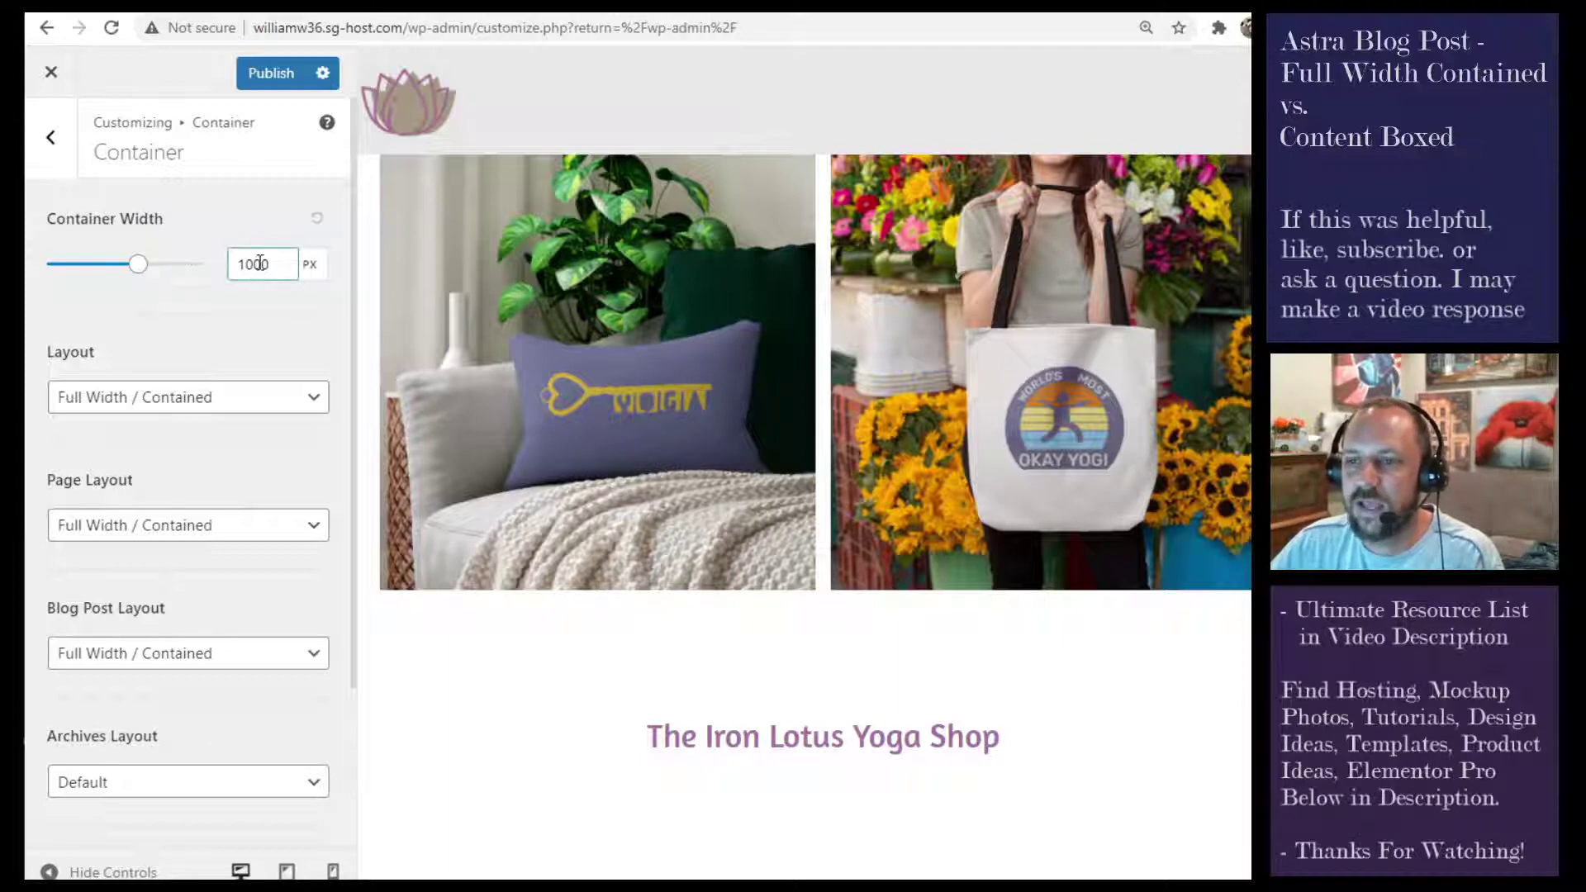
pyautogui.click(172, 227)
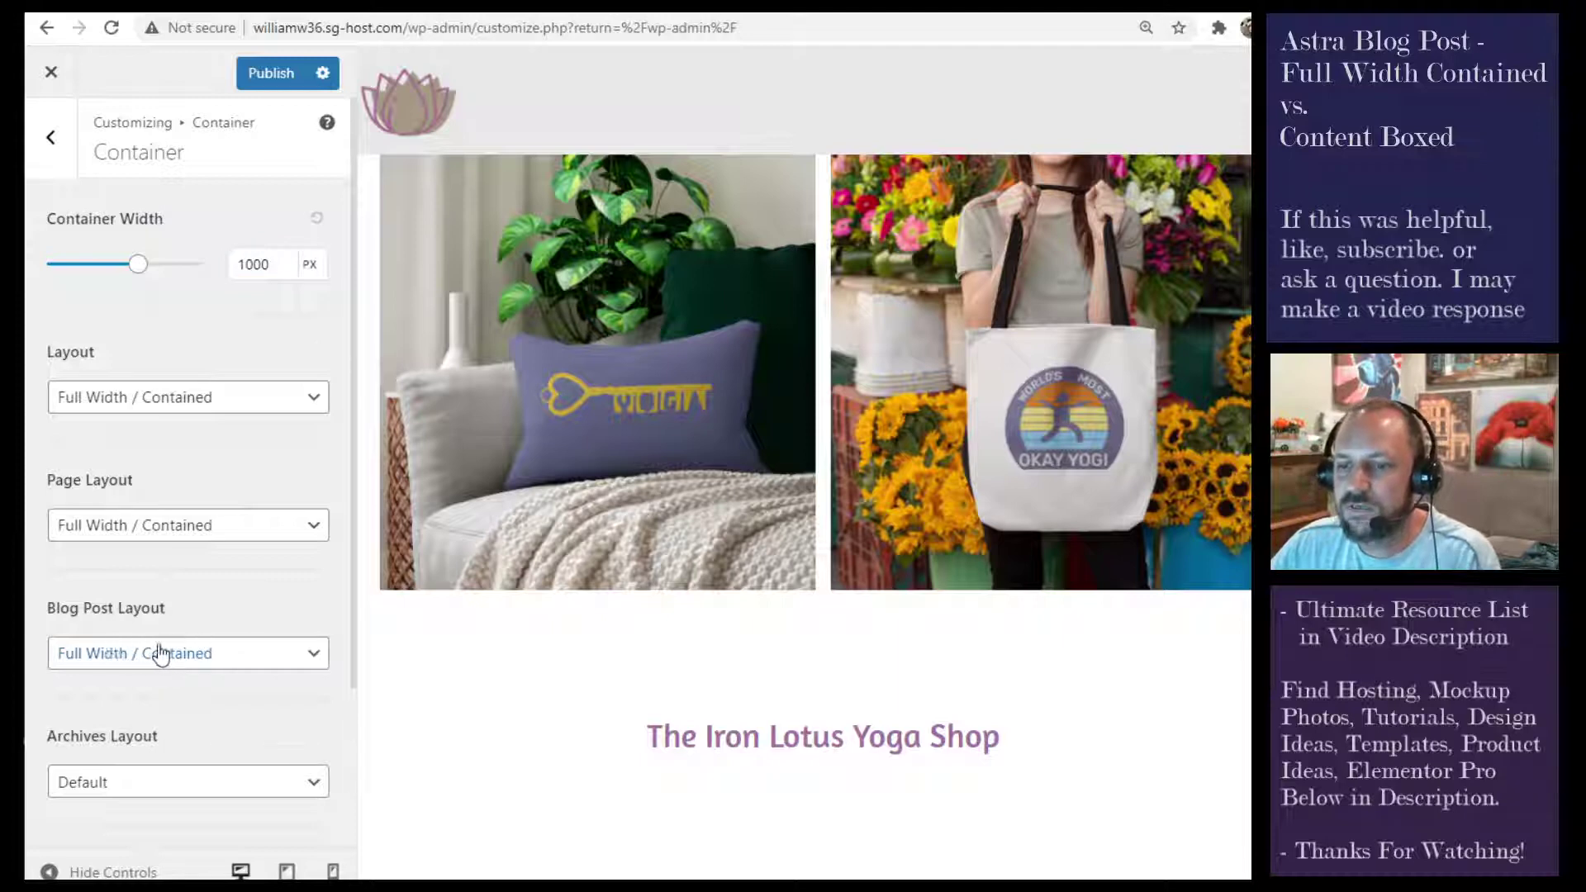
pyautogui.click(246, 654)
pyautogui.click(265, 595)
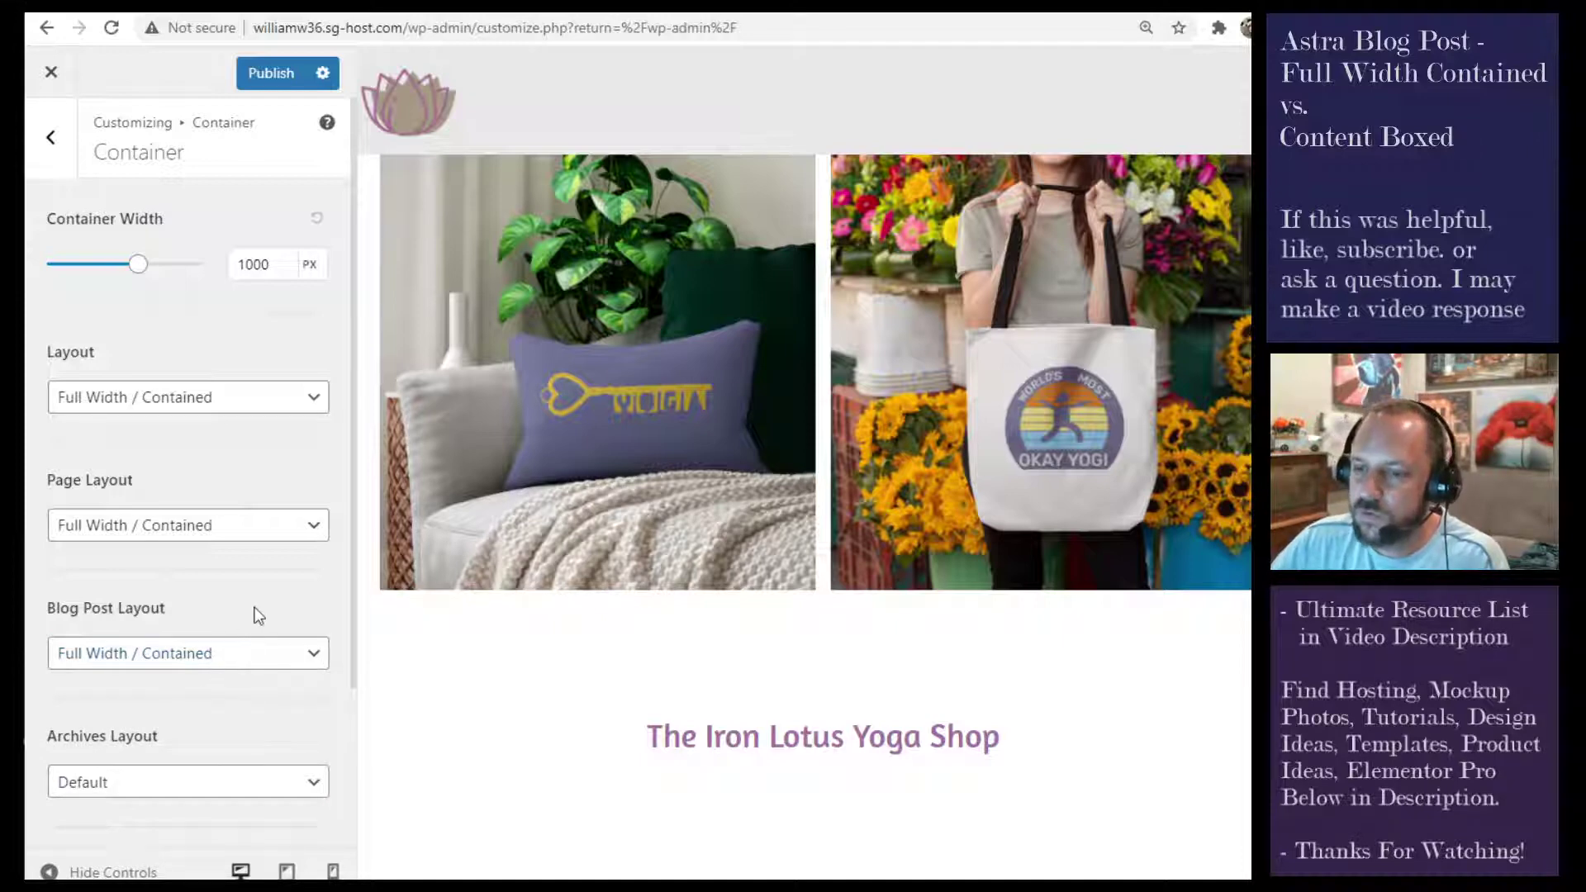
pyautogui.click(216, 661)
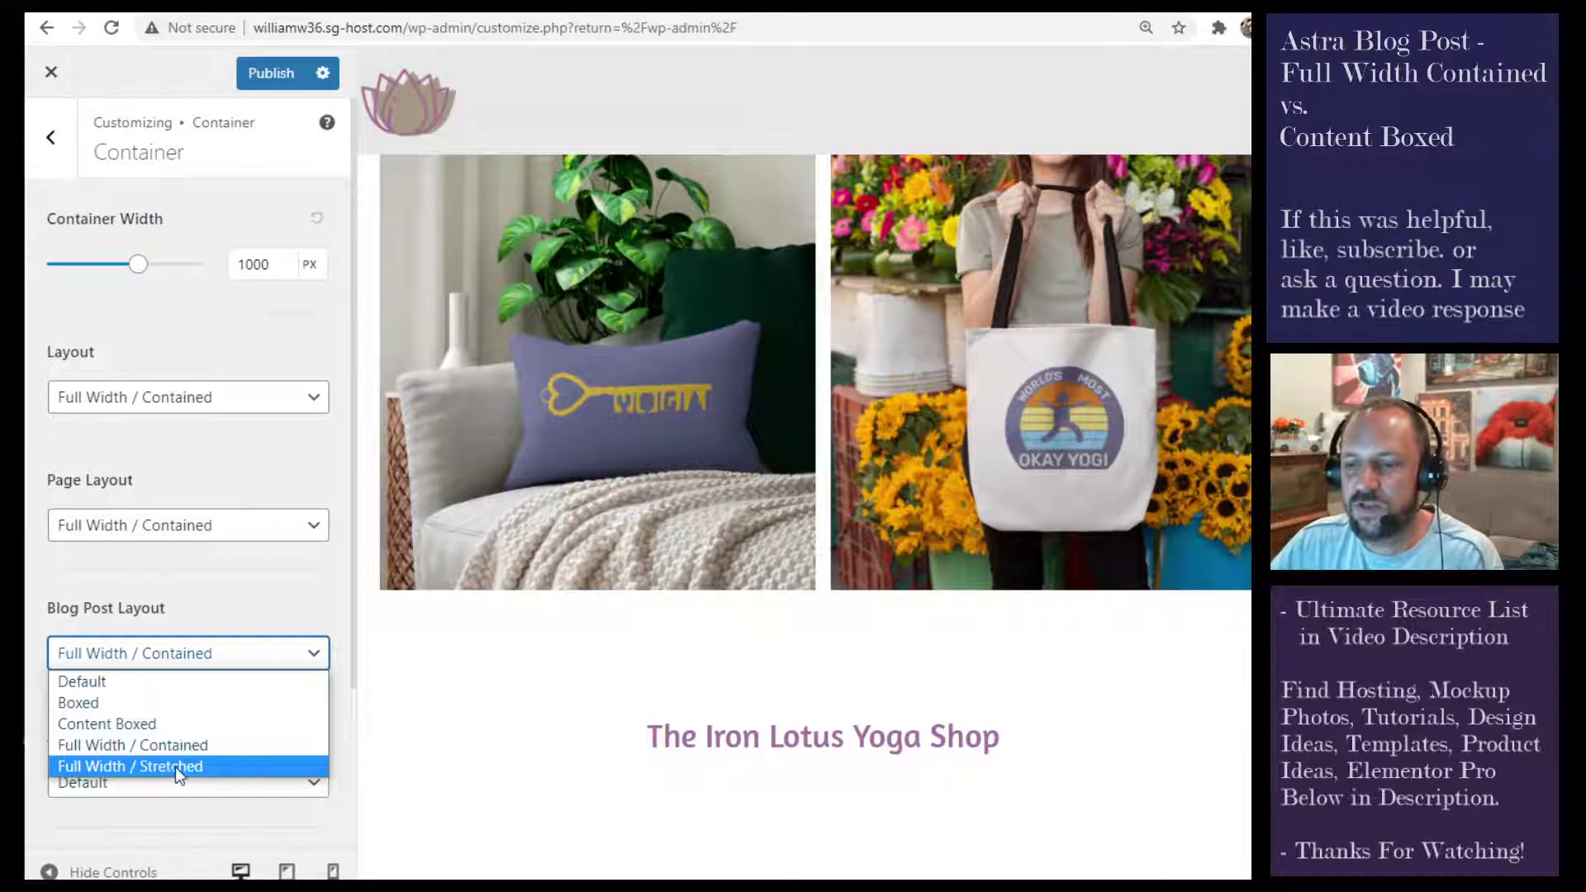
pyautogui.click(221, 610)
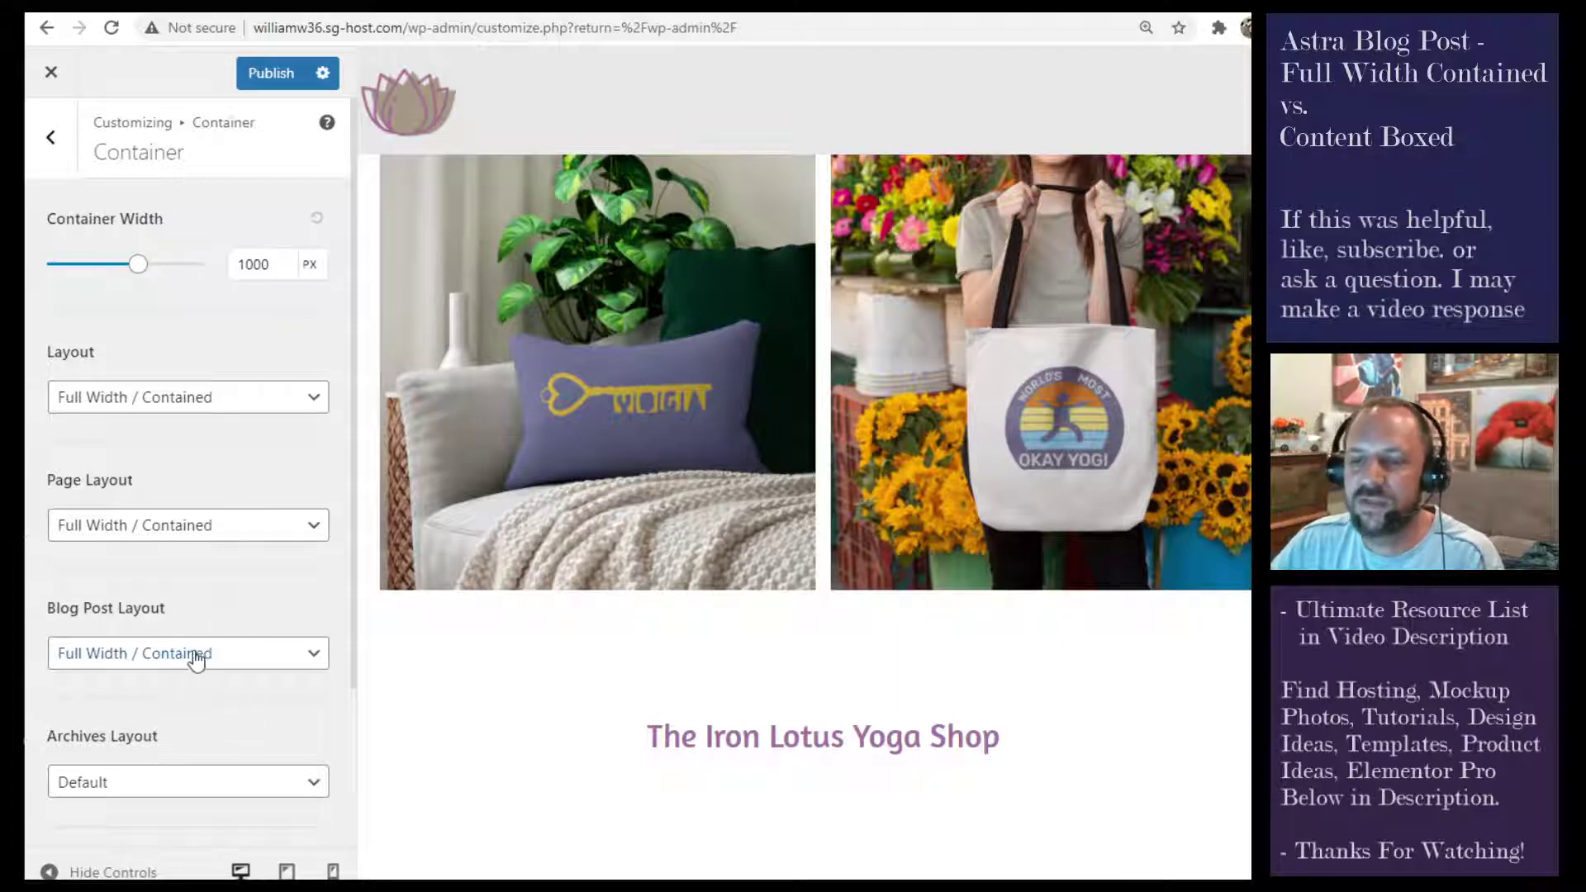
pyautogui.click(274, 664)
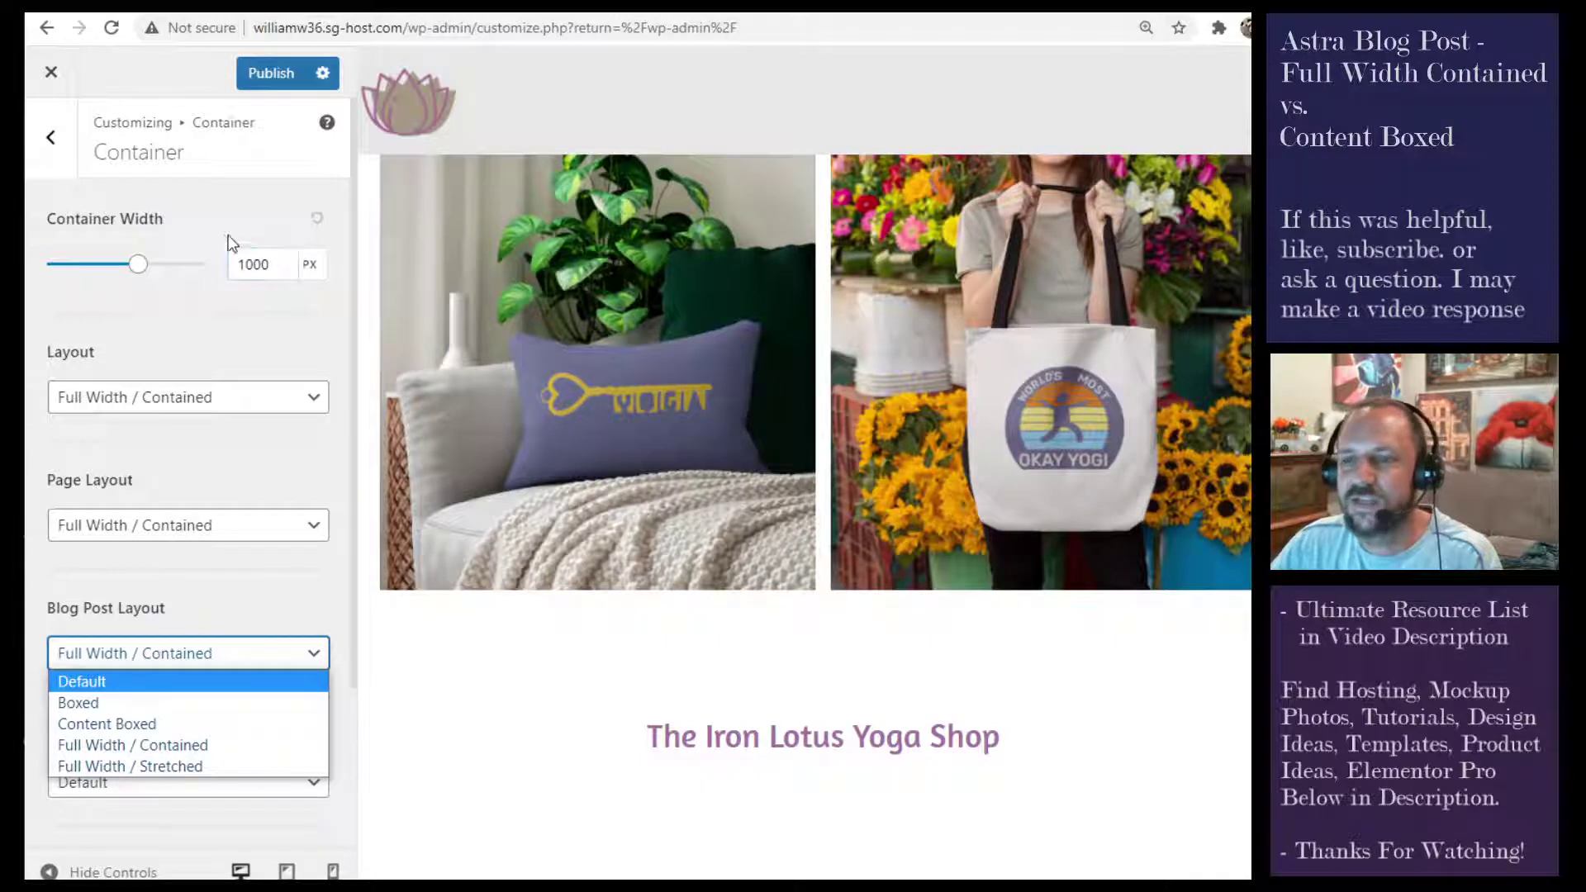
pyautogui.click(256, 617)
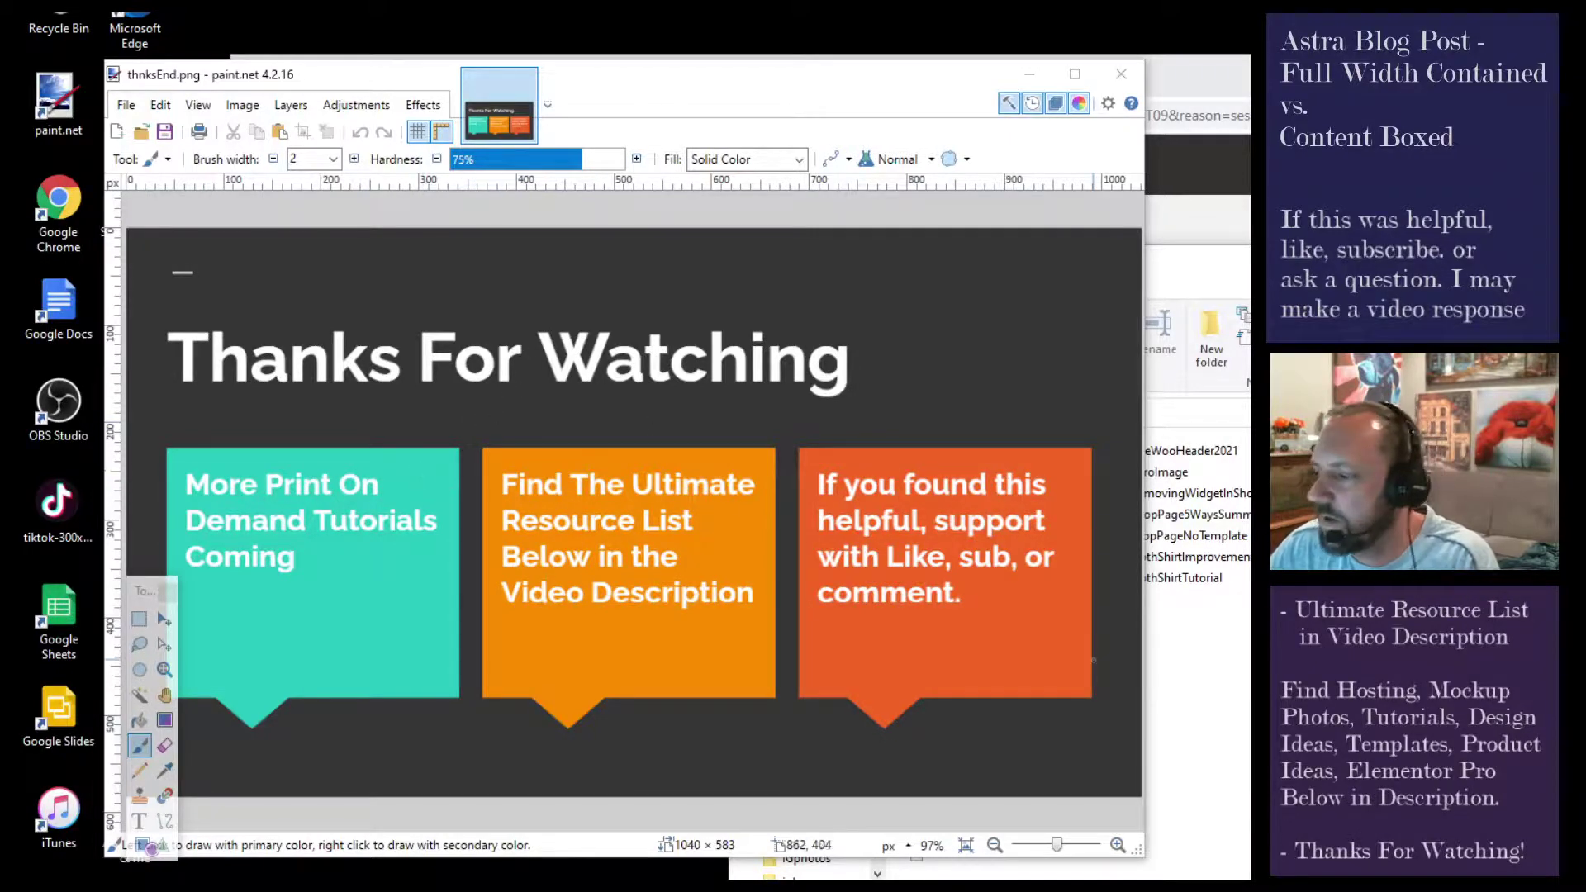
# Step: Bring OBS Studio to the front over the thnksEnd.png end card
pyautogui.hotkey('alt', 'Tab')
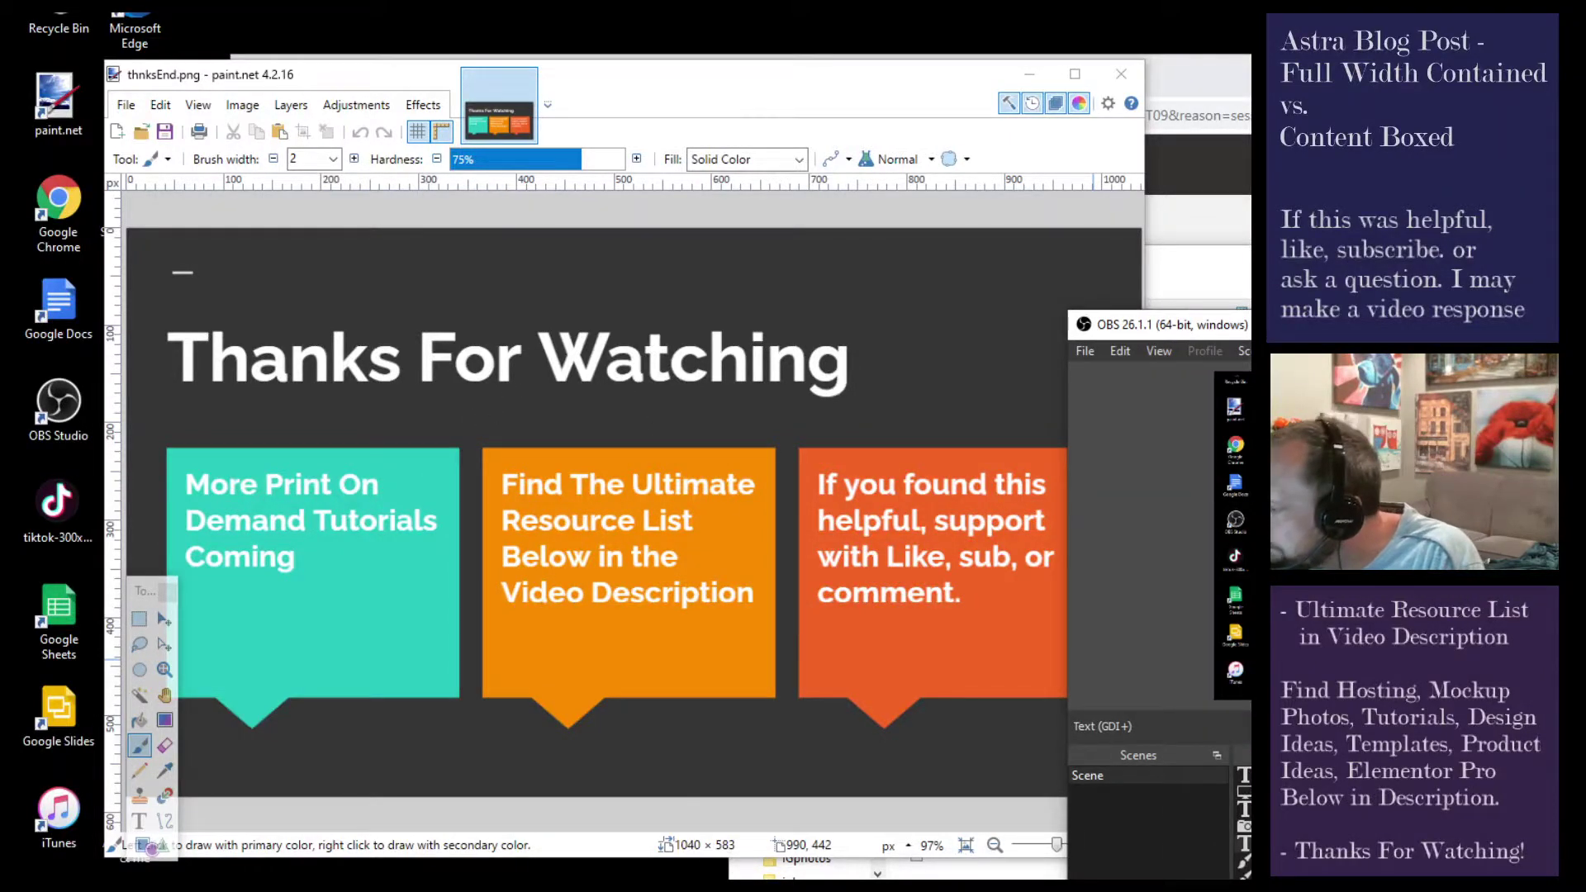